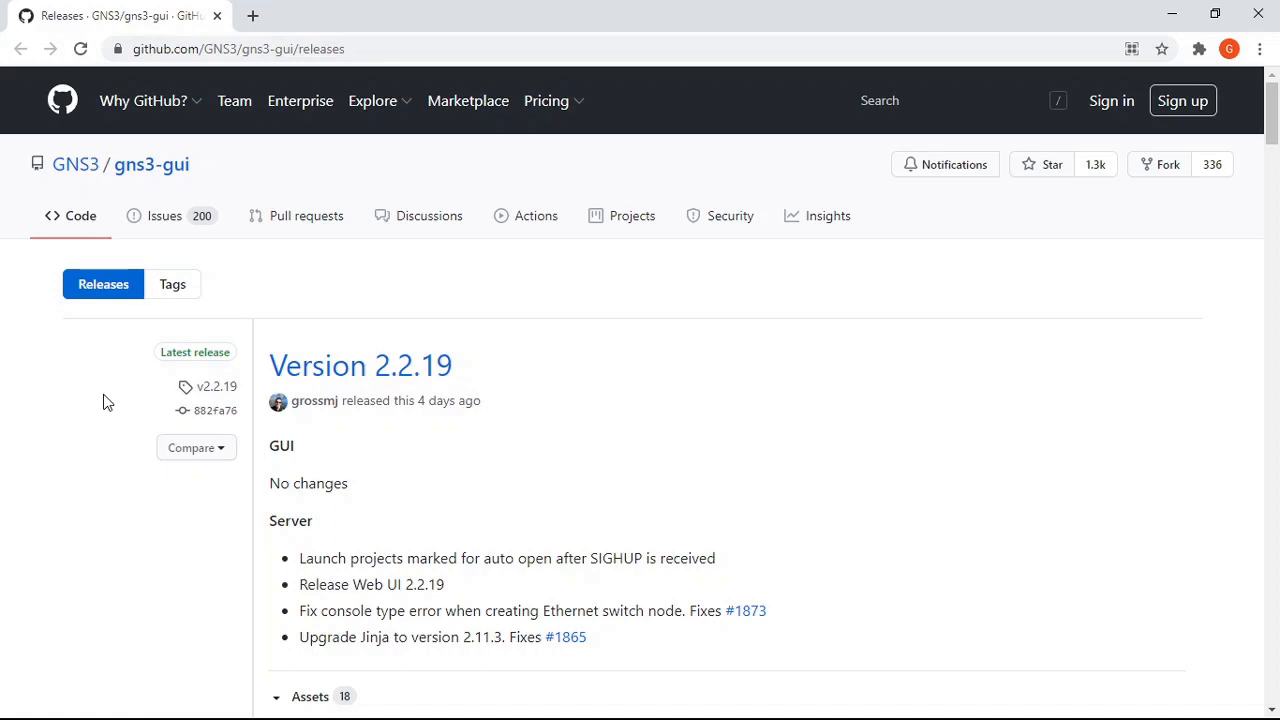
- Review the downloadable assets listed for GNS3 version 2.2.19 on the GitHub releases page
scroll(107, 402, down, 3)
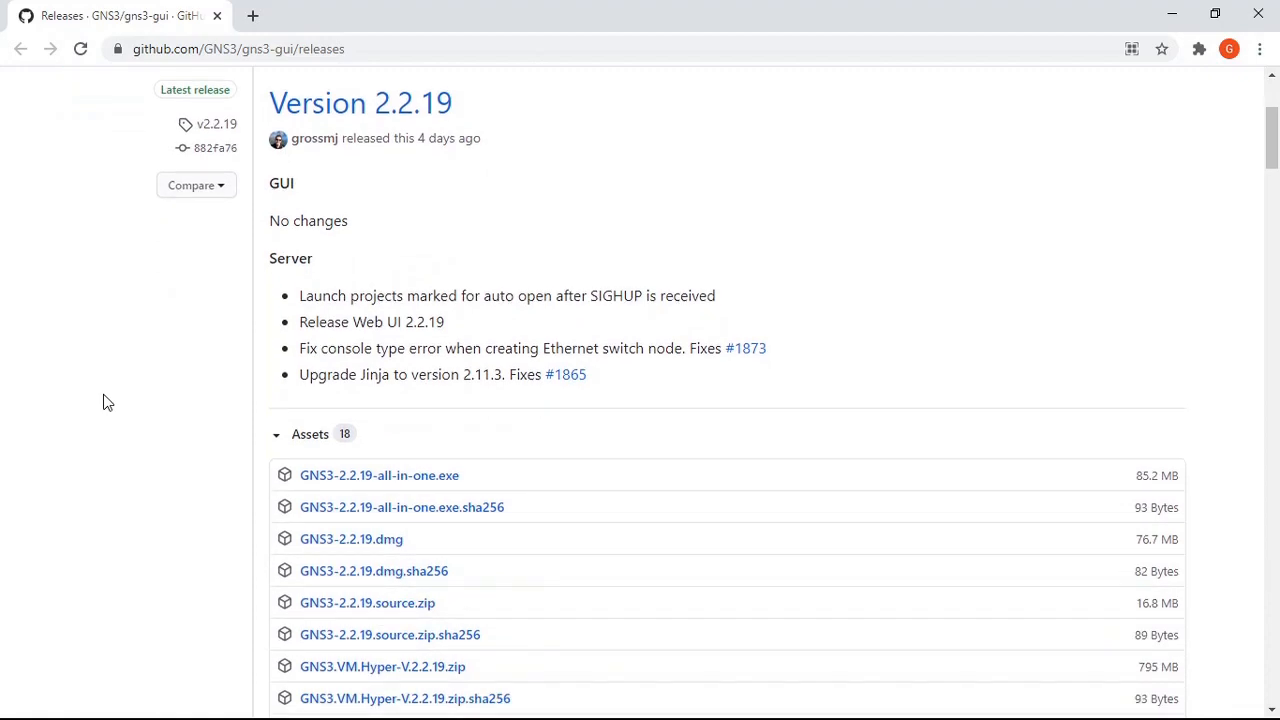
scroll(107, 402, down, 3)
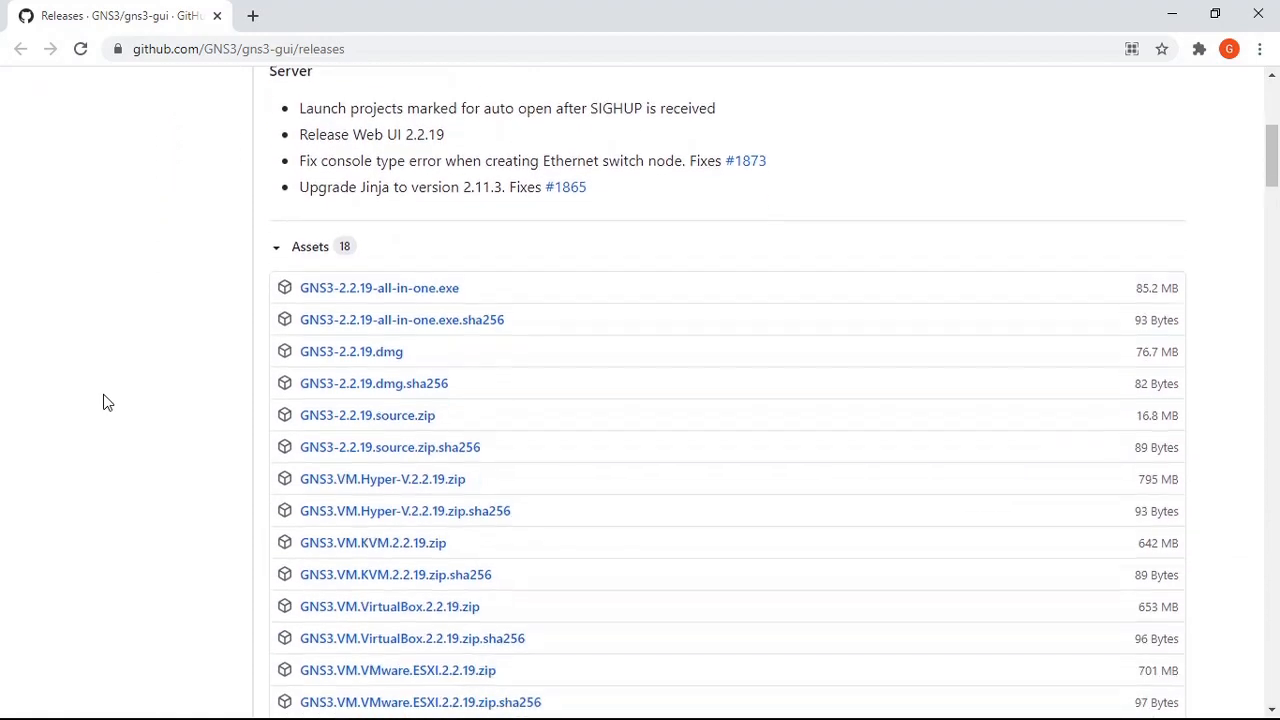
scroll(107, 402, down, 1)
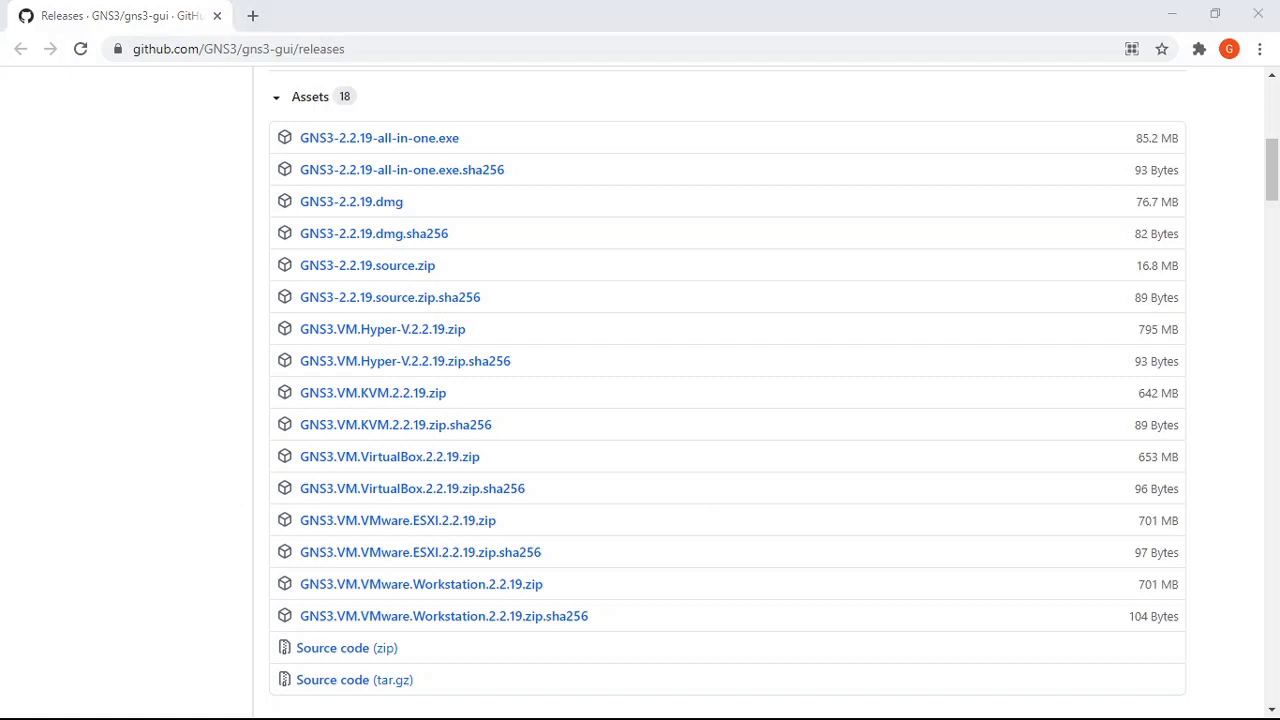
click(366, 405)
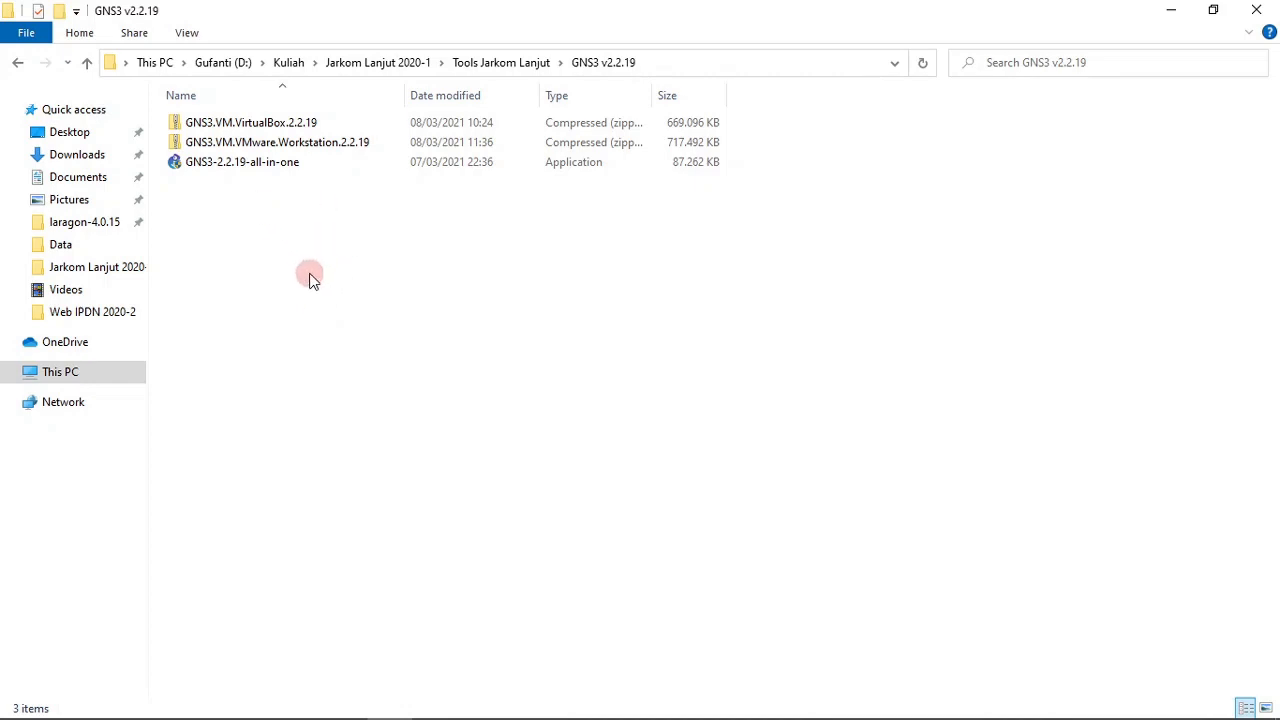
- Launch the GNS3-2.2.19-all-in-one installer from the GNS3 v2.2.19 folder in File Explorer
click(233, 166)
double_click(233, 166)
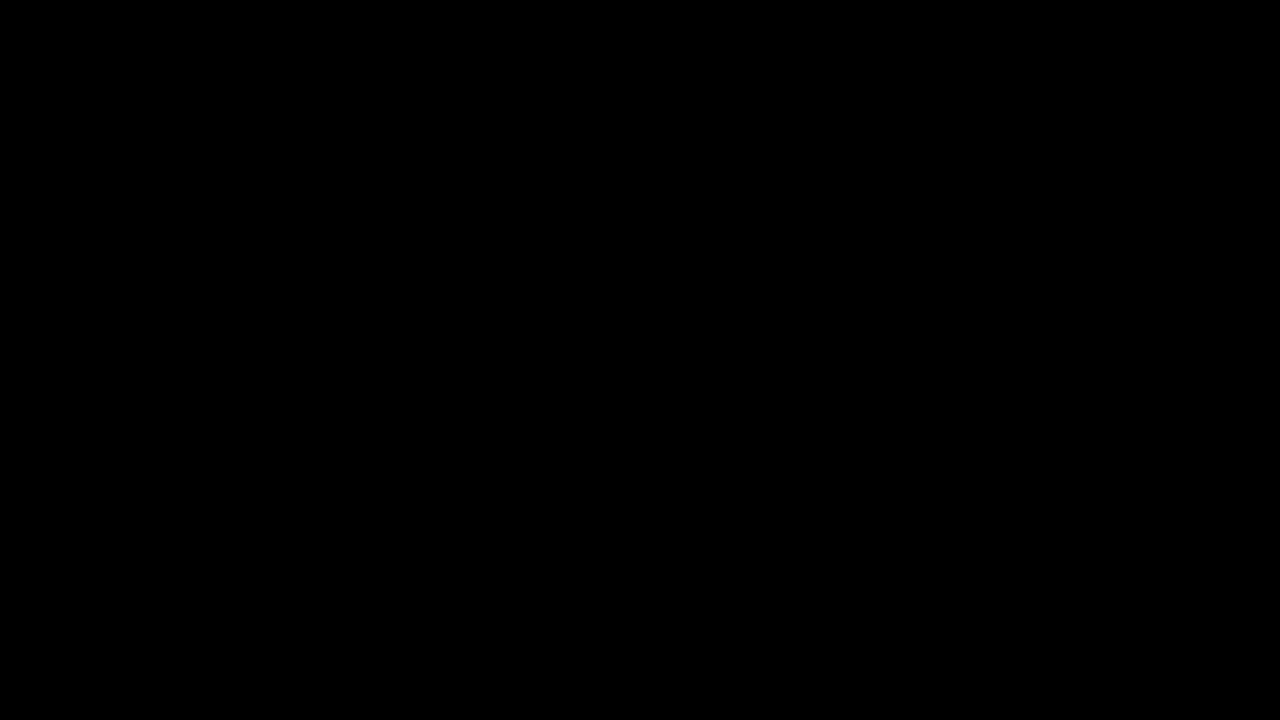
click(547, 475)
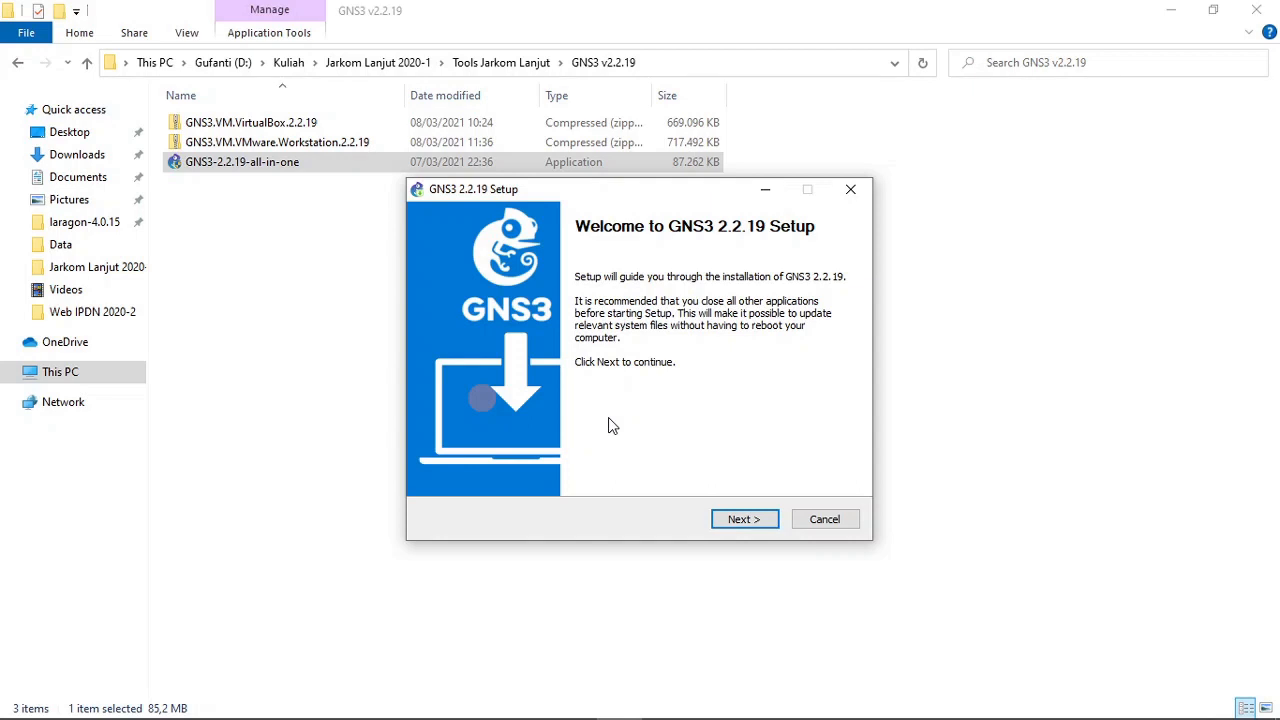
click(670, 403)
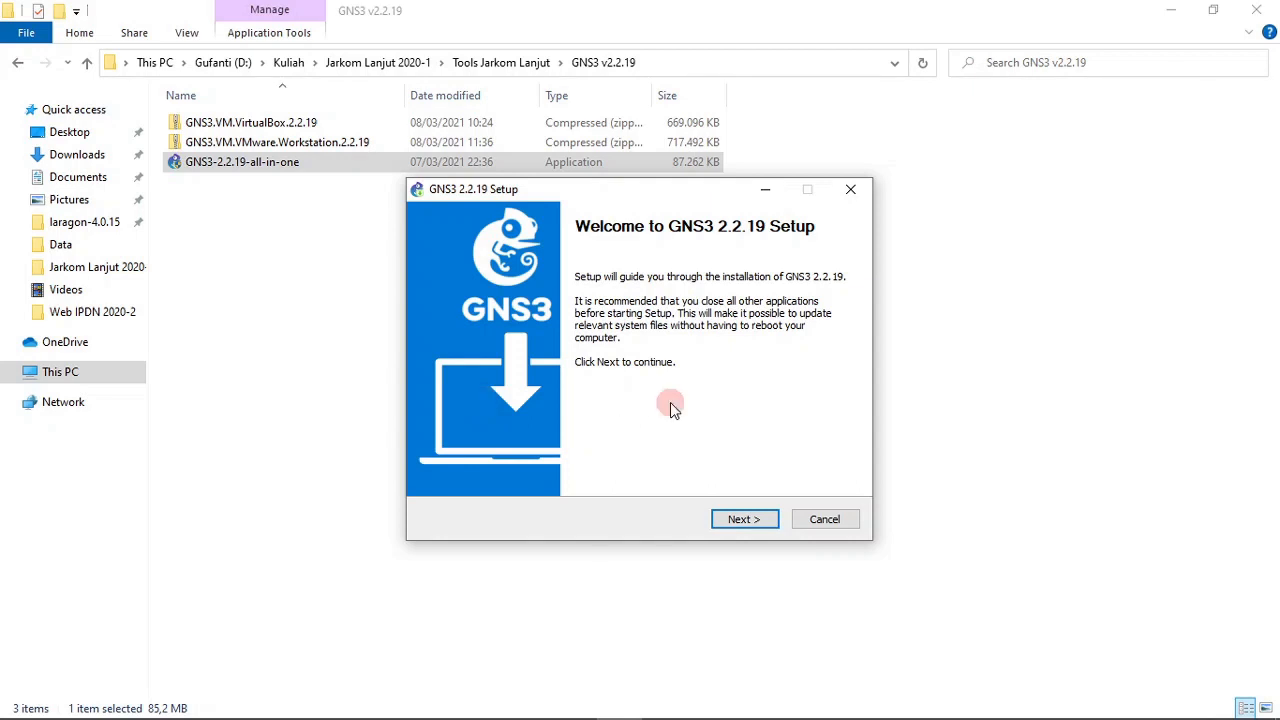
- Accept the GNS3 license agreement and keep GNS3 as the Start Menu folder
click(745, 520)
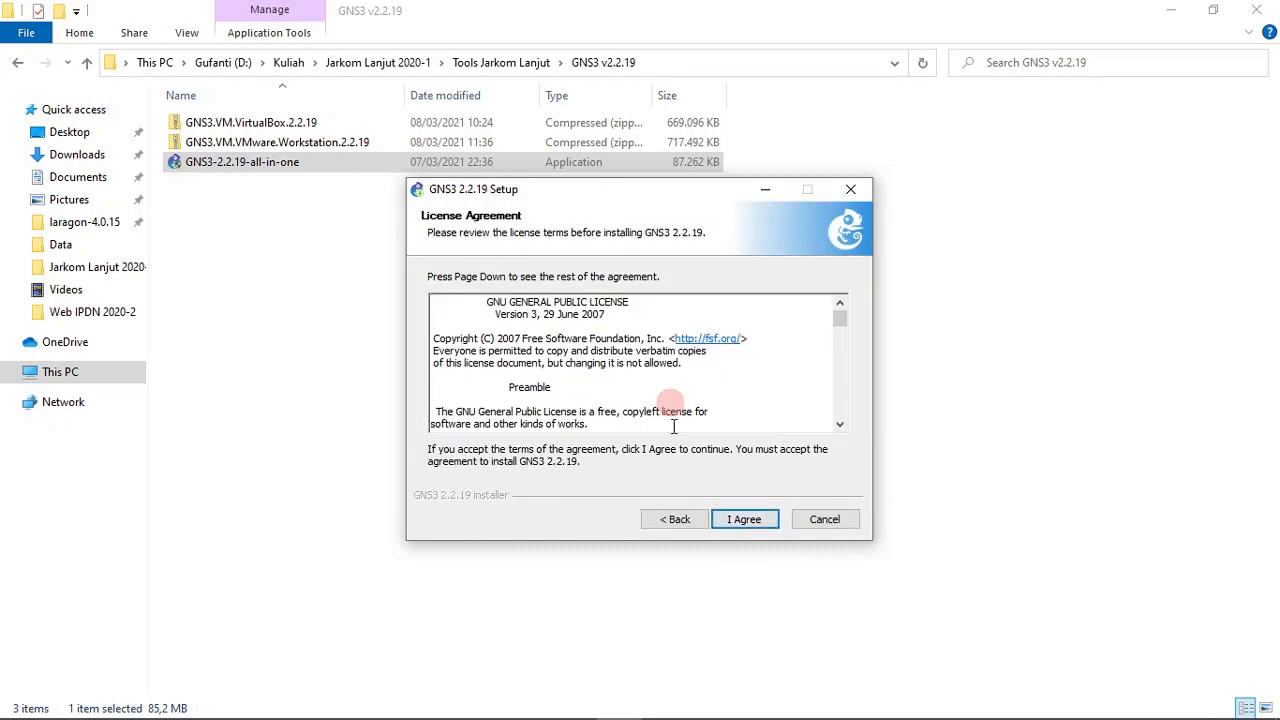
click(745, 520)
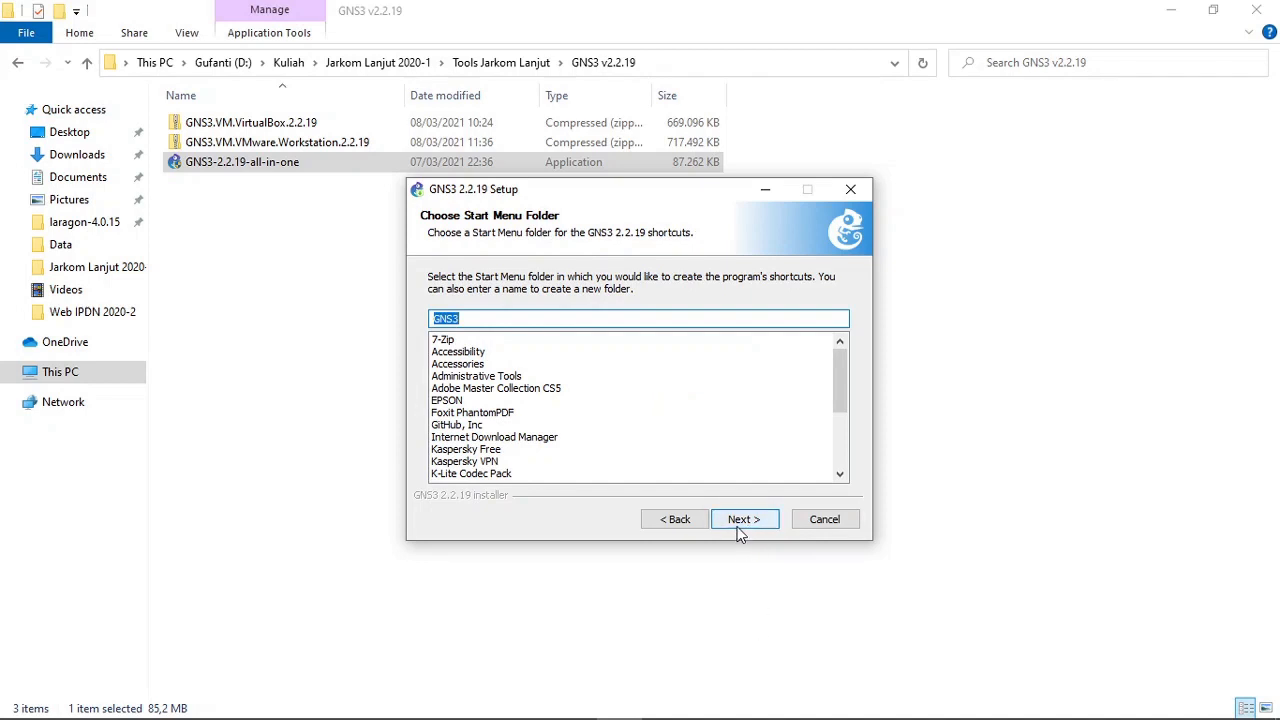
click(744, 521)
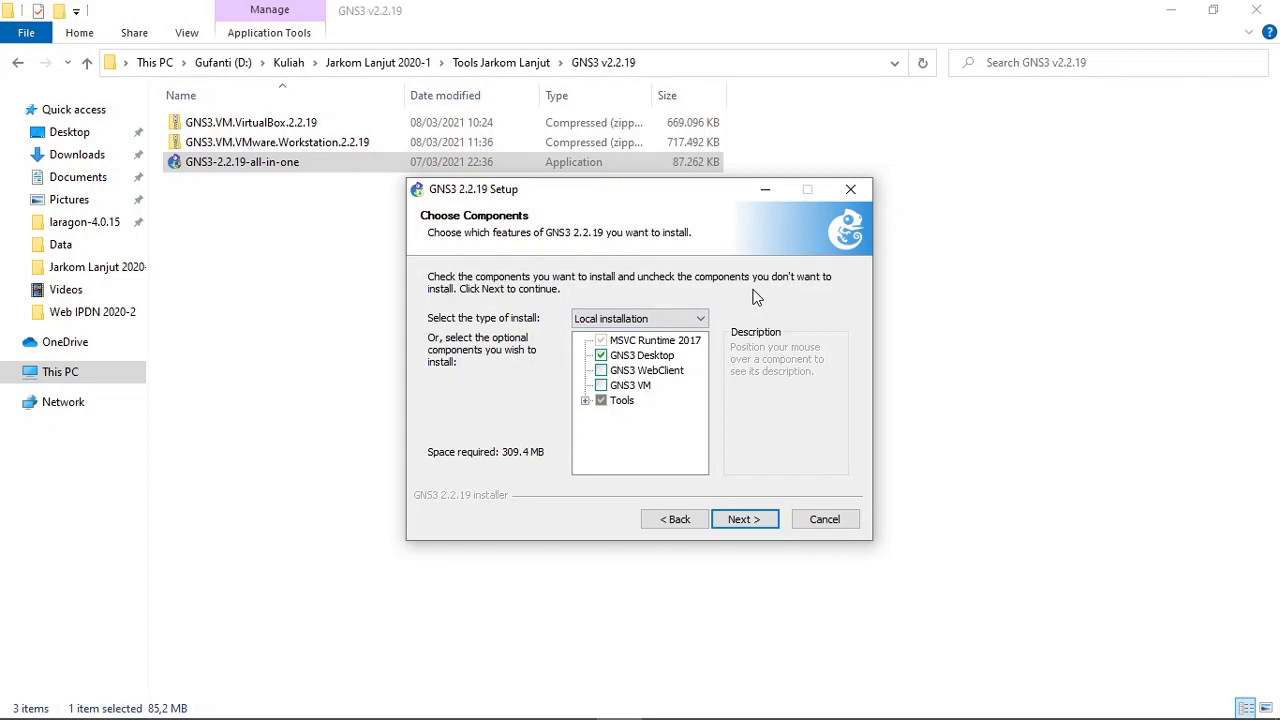
- Try adding GNS3 WebClient to the components, and reset the install type to Local installation
click(704, 318)
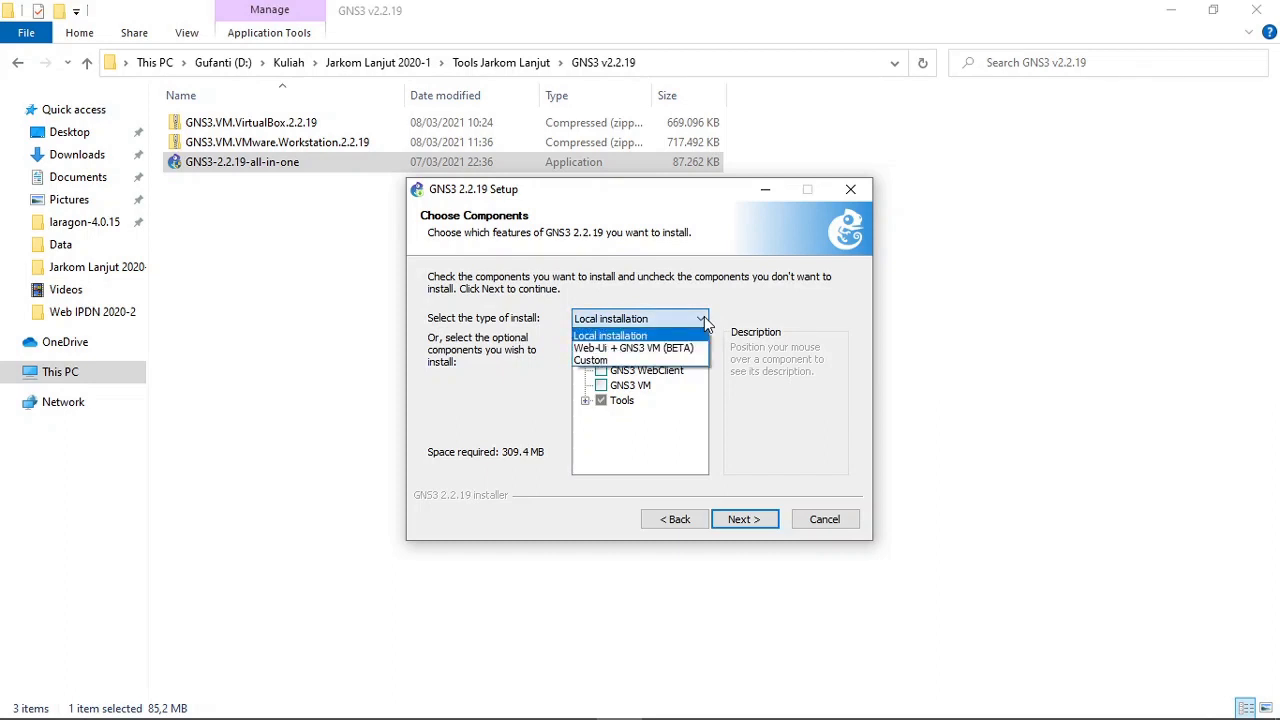
click(618, 337)
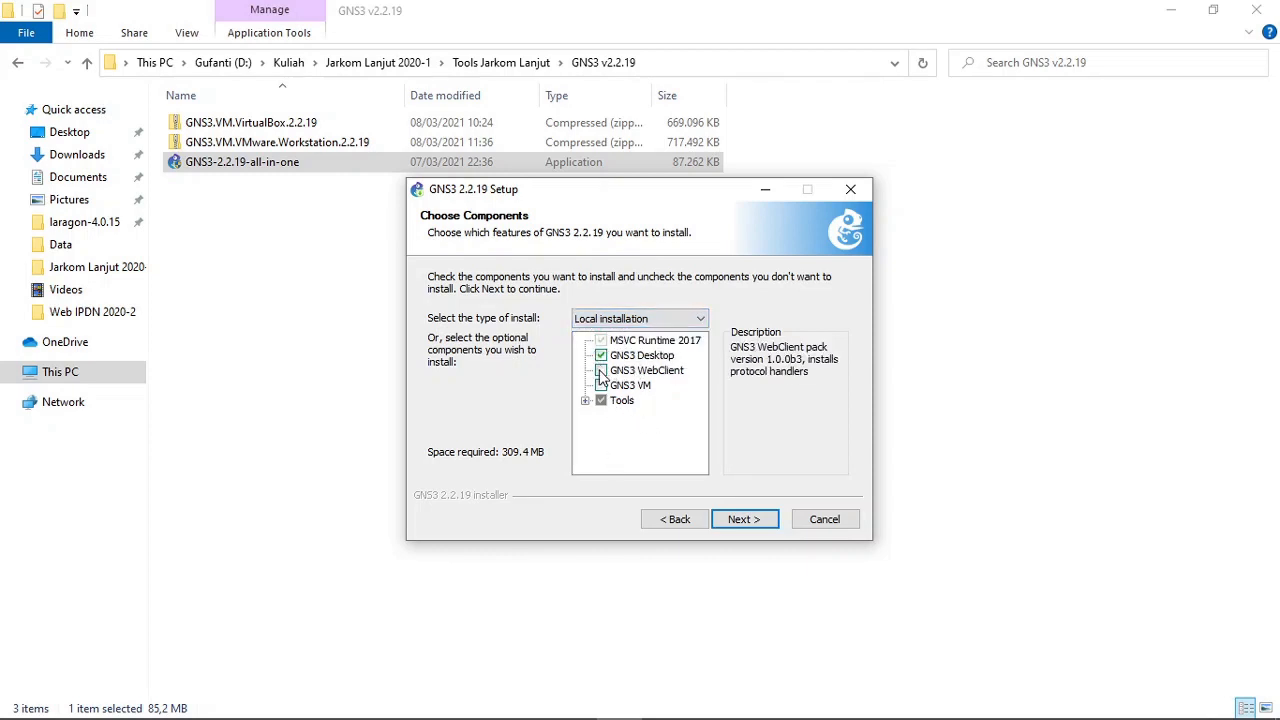
click(601, 371)
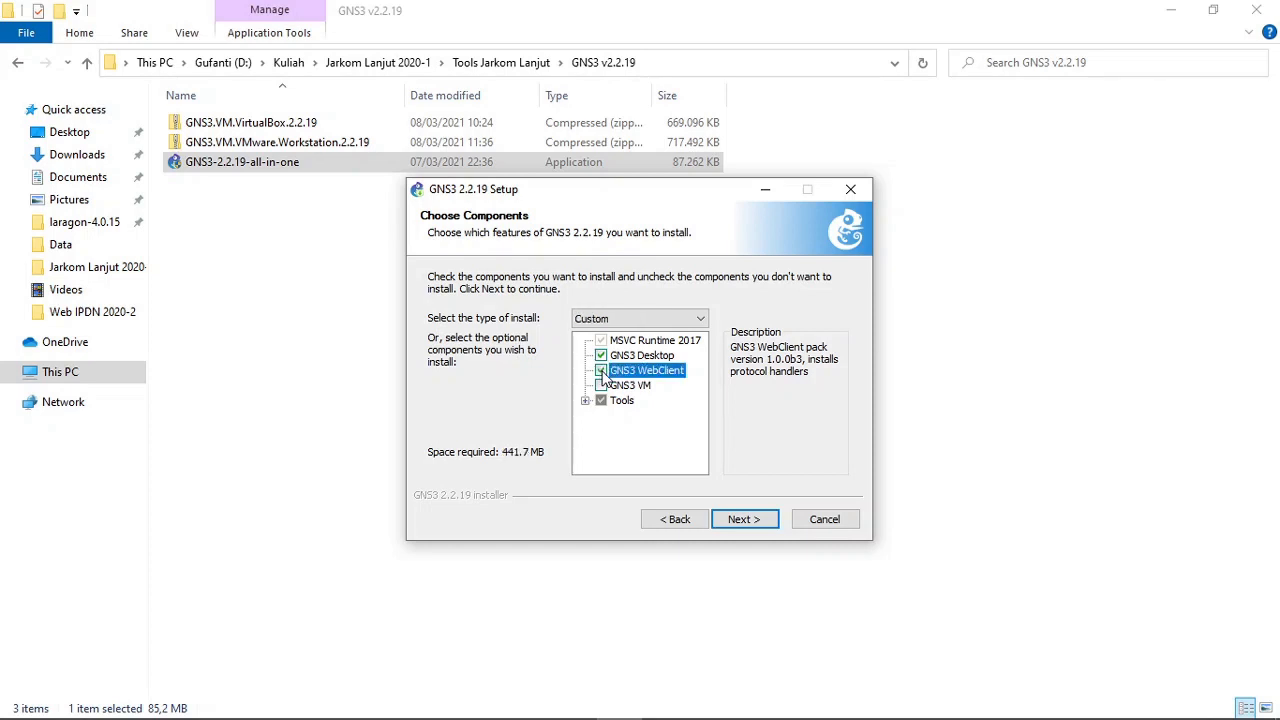
click(684, 320)
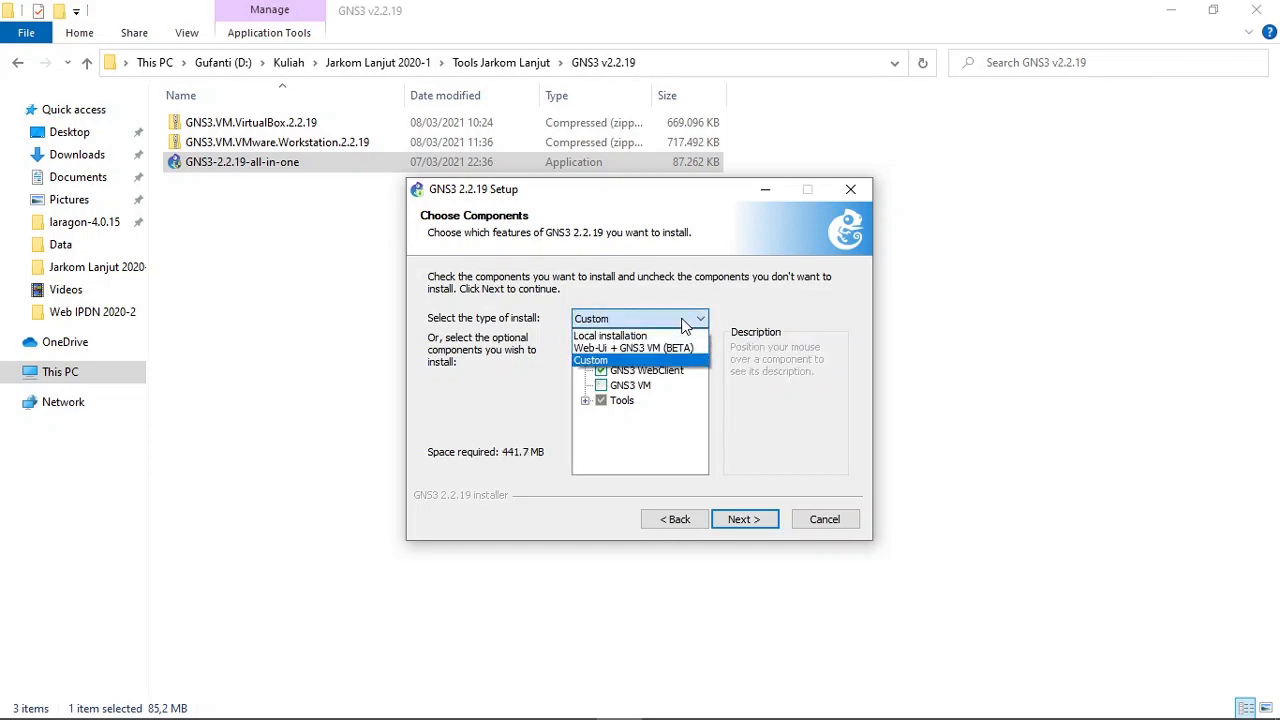
click(632, 337)
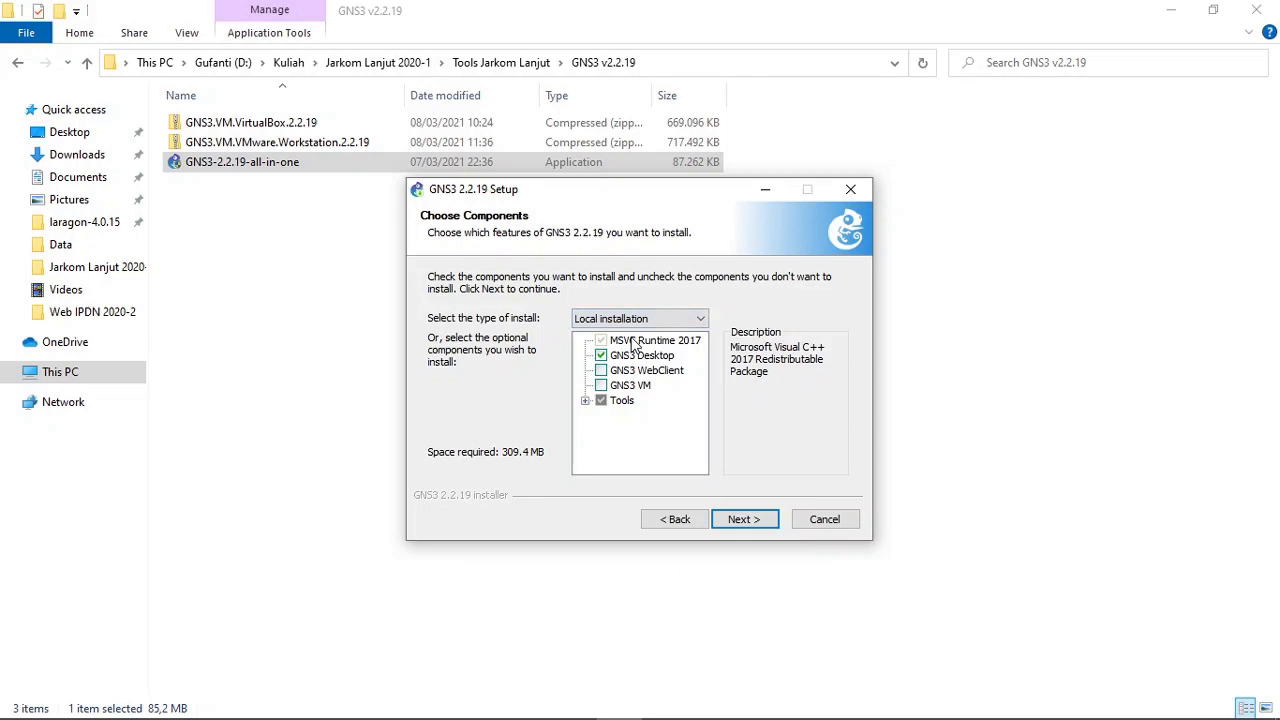
- Within the Tools components, exclude Wireshark and include Intel Hardware Acceleration Execution Manager (HAXM)
click(586, 402)
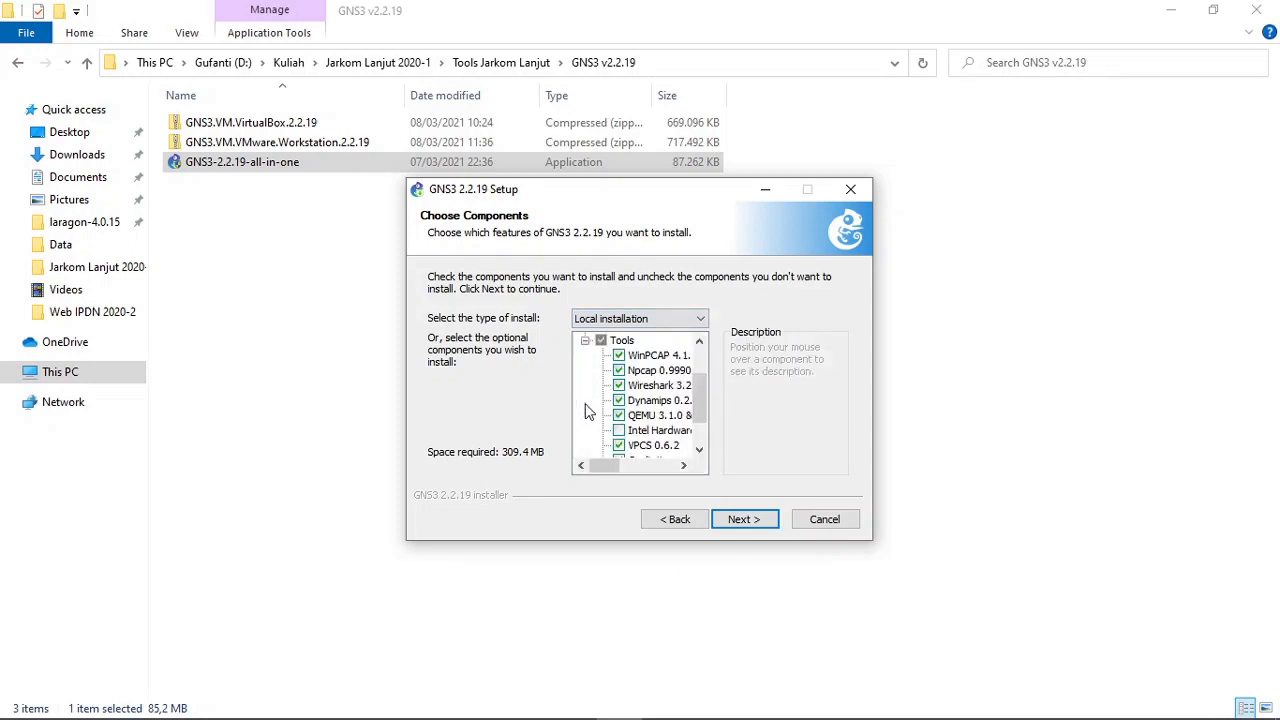
click(704, 365)
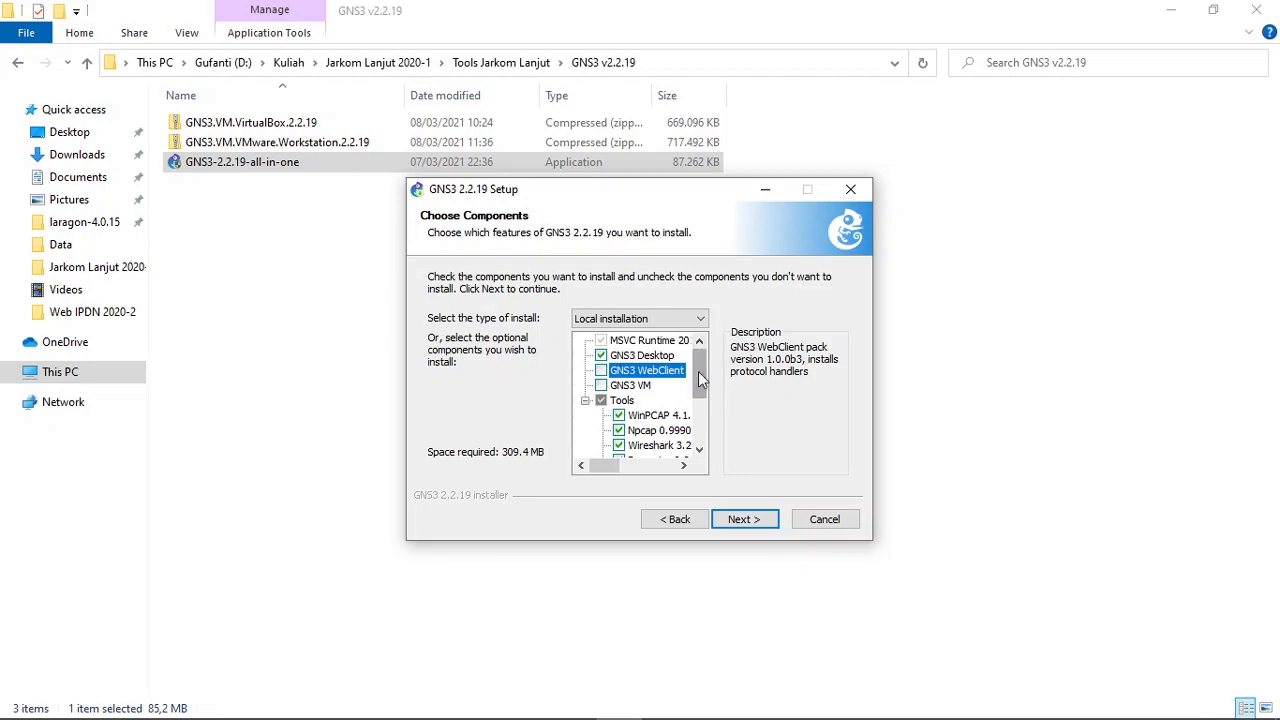
mouse_move(700, 376)
mouse_down()
mouse_move(700, 393)
mouse_move(702, 344)
mouse_move(702, 397)
mouse_up()
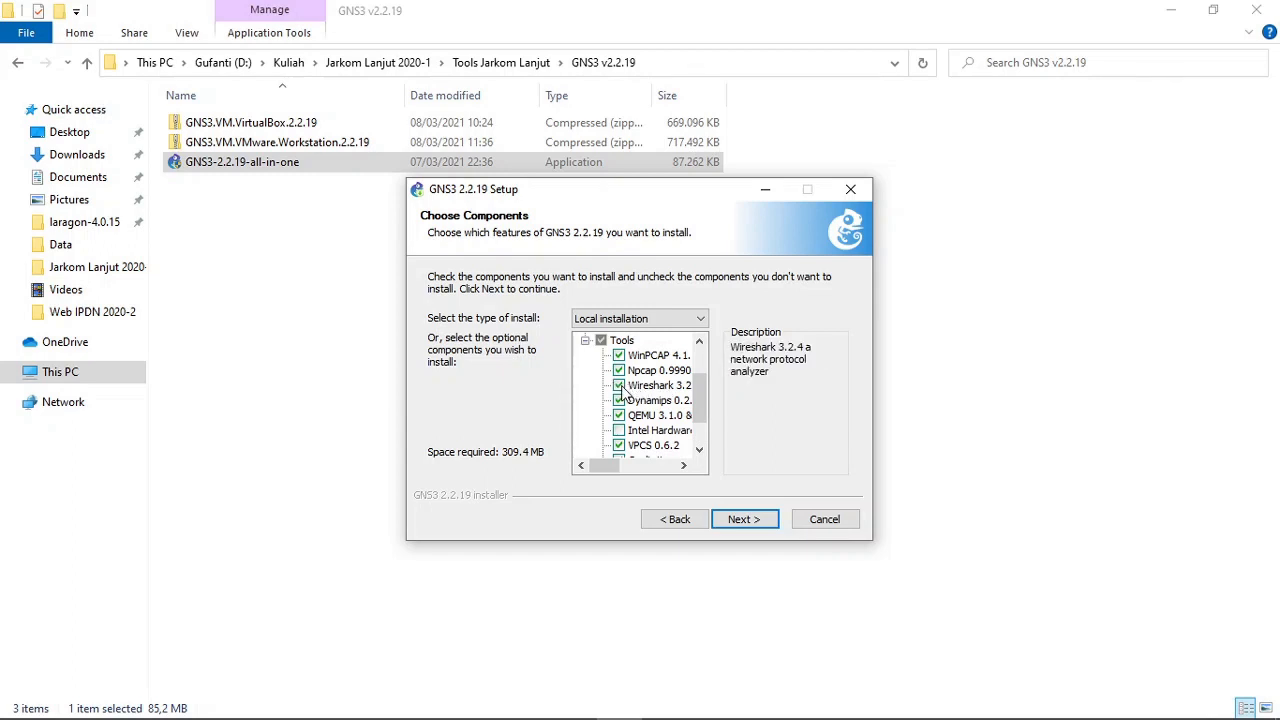
click(620, 387)
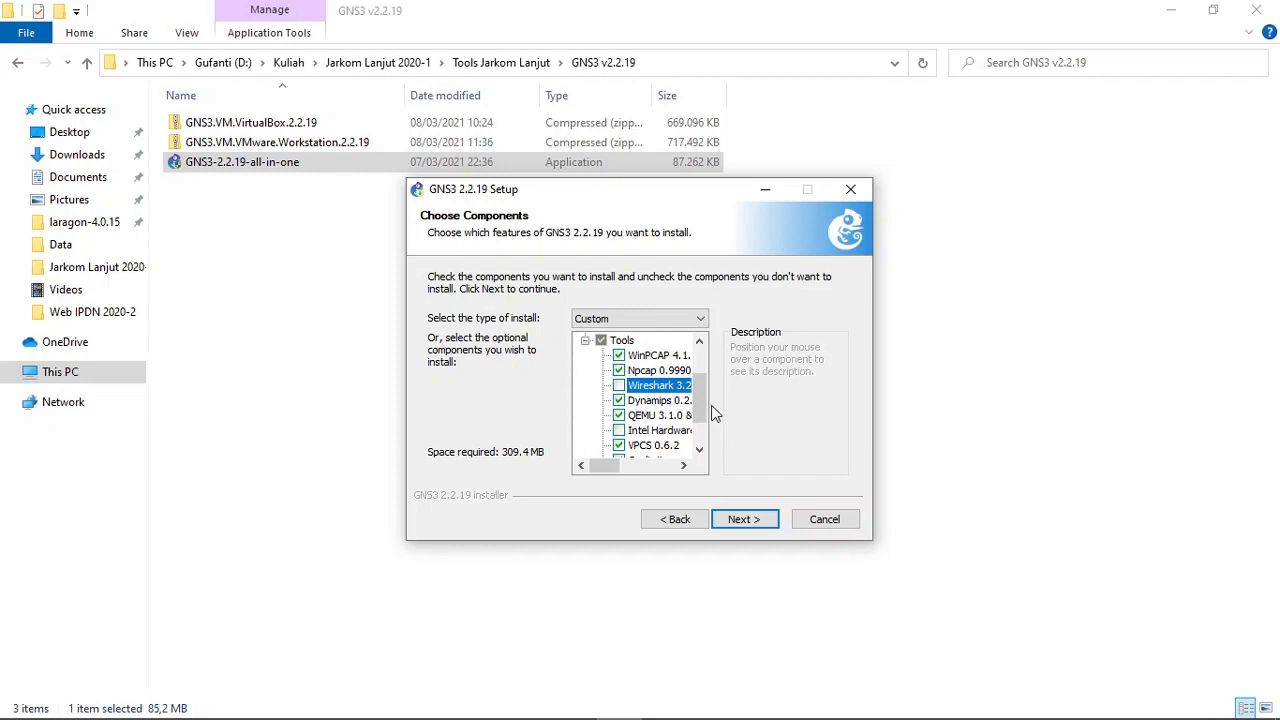
mouse_move(645, 390)
drag(705, 410, 703, 418)
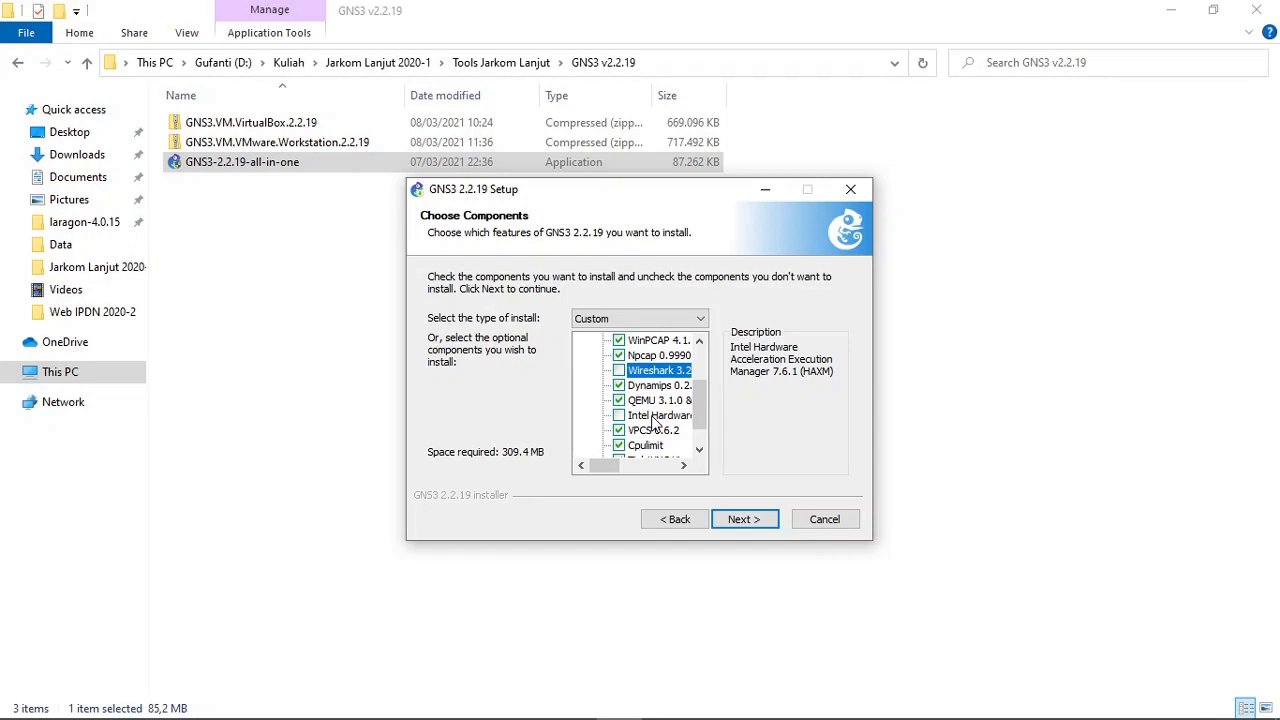
click(620, 416)
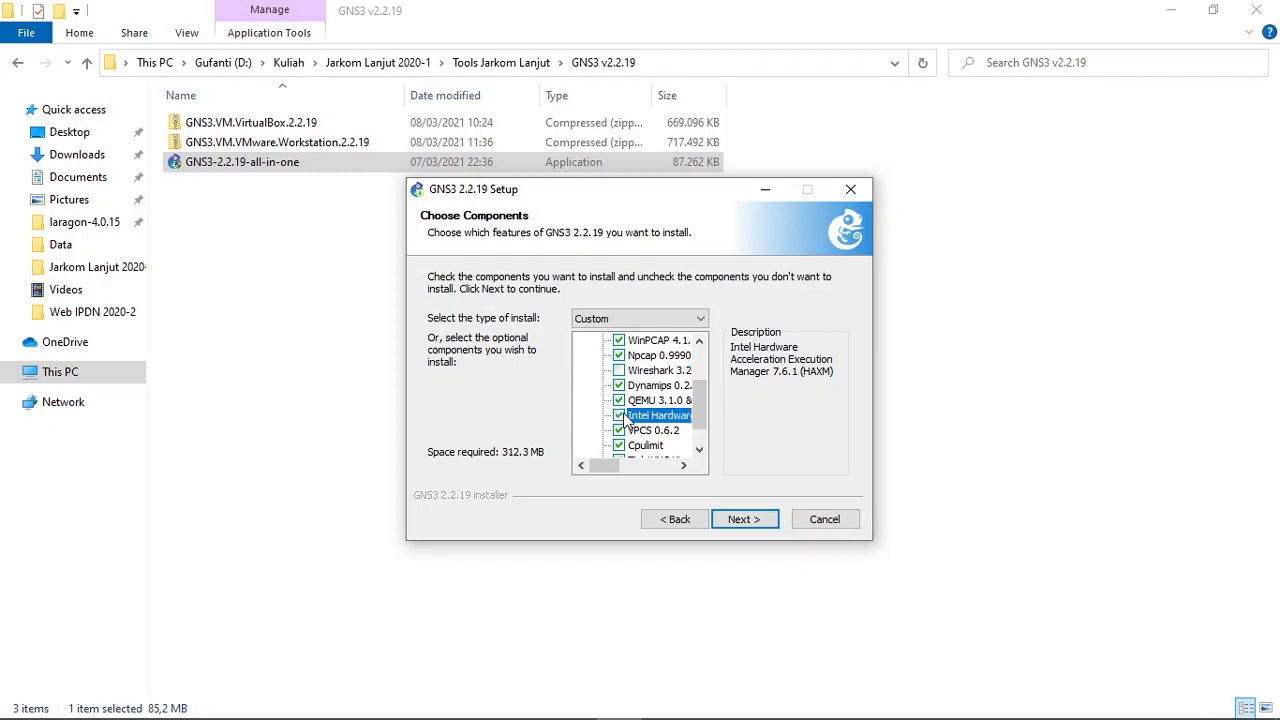
- Confirm the component selection and start installing GNS3 into C:\Program Files\GNS3
click(699, 448)
click(699, 448)
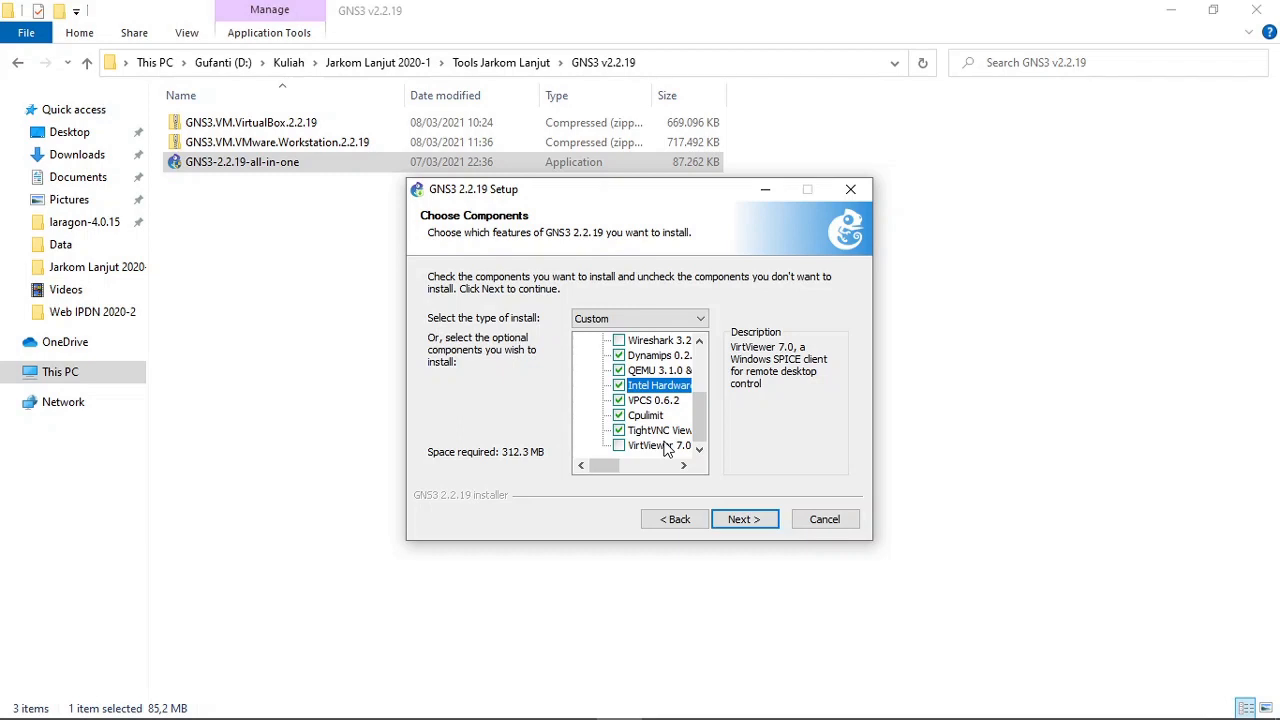
click(748, 520)
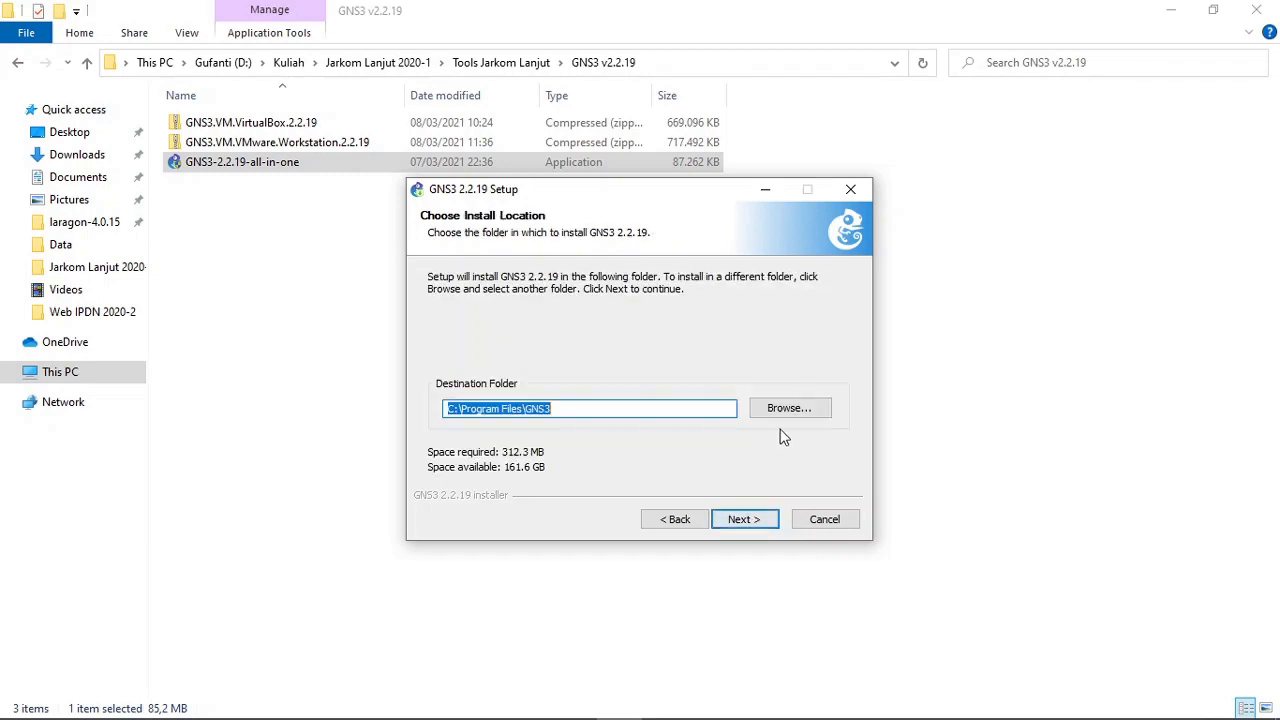
click(754, 520)
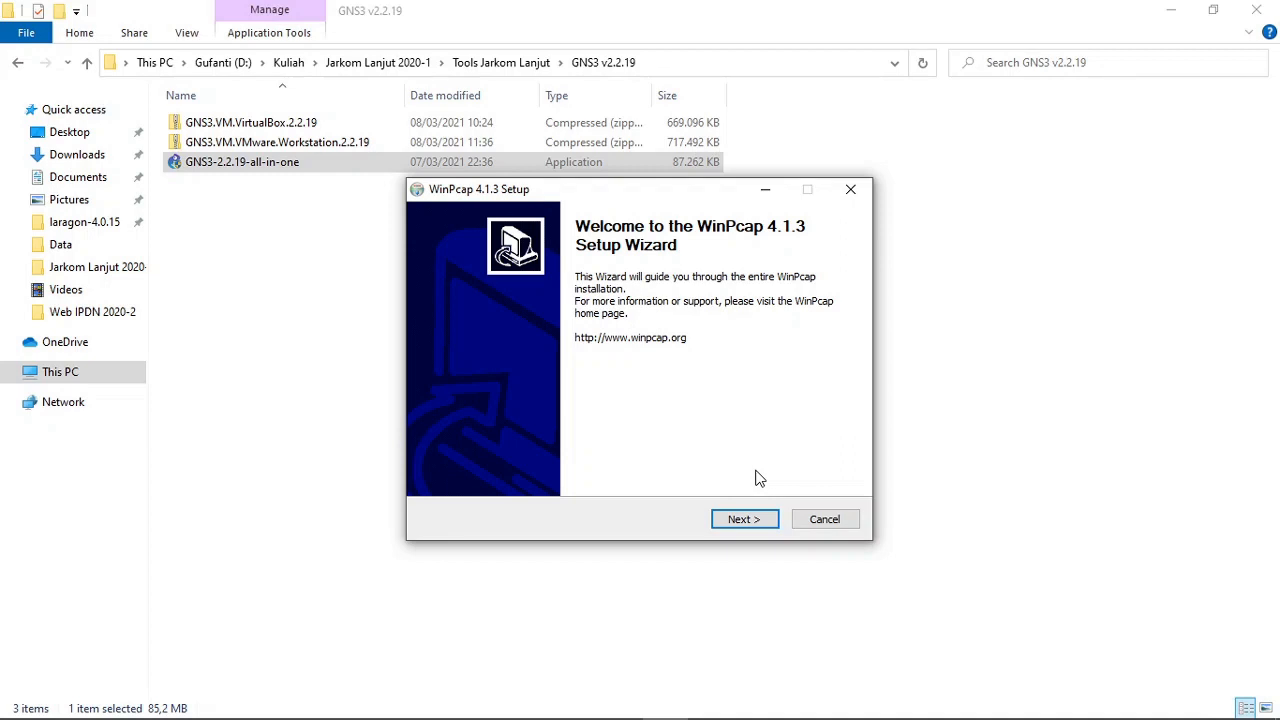
- Install WinPcap 4.1.3 with its driver starting automatically at boot time, and finish its wizard
click(756, 525)
click(741, 524)
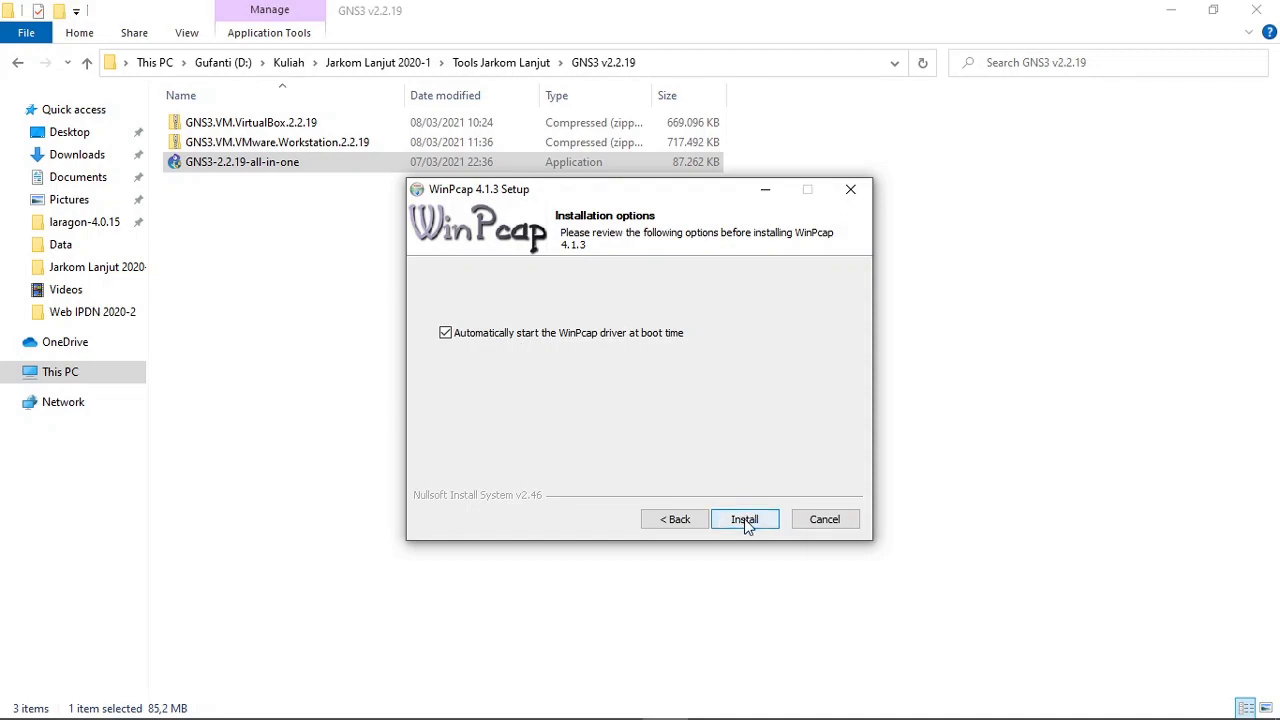
click(745, 521)
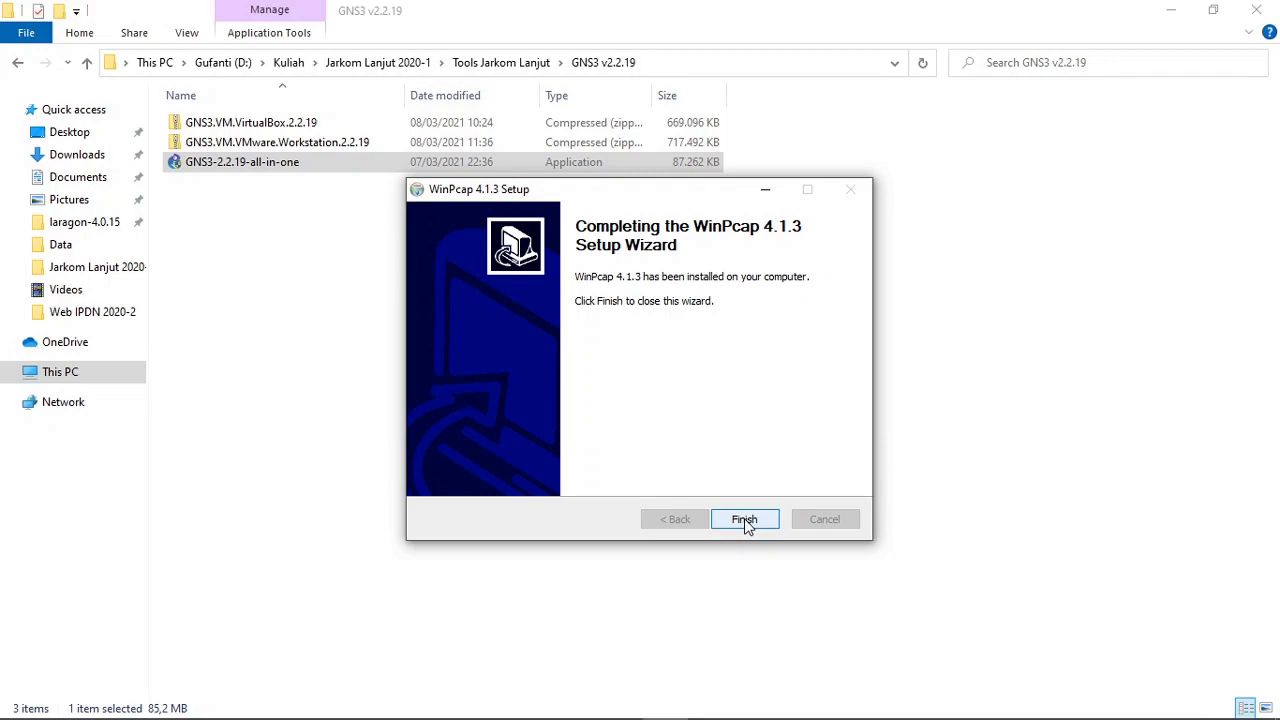
click(745, 521)
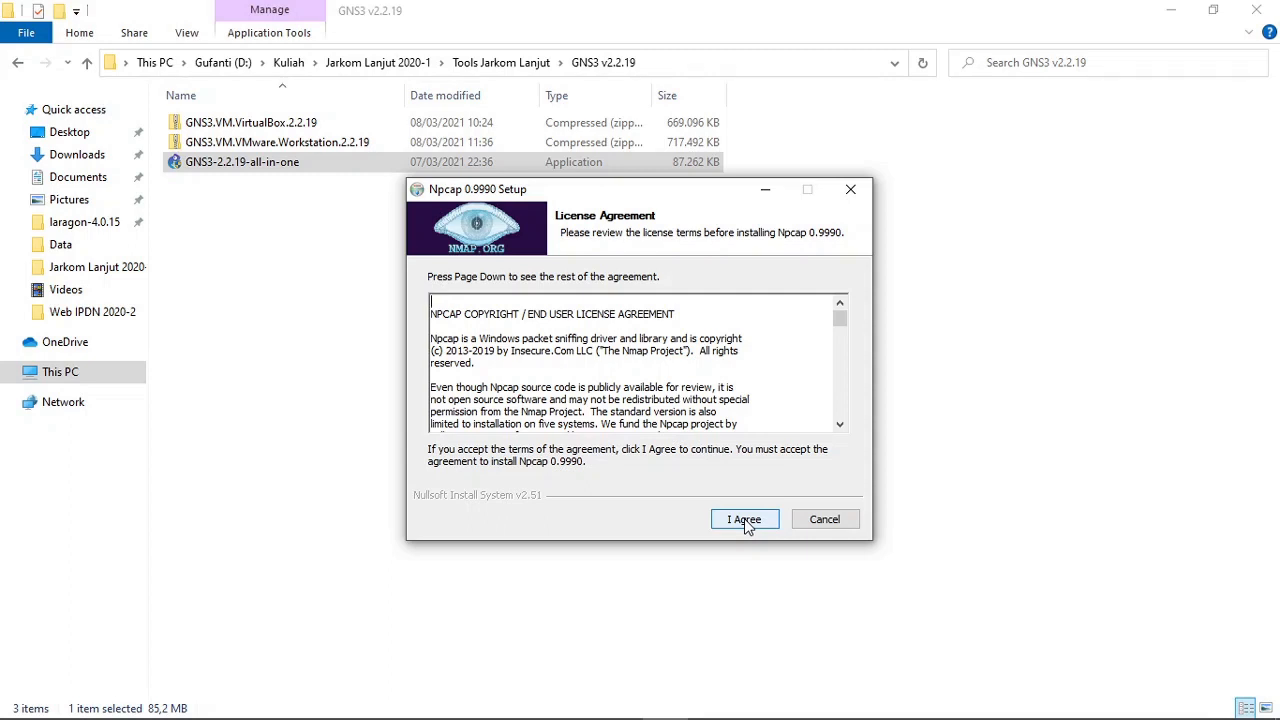
- Accept the Npcap 0.9990 license and install it with only raw 802.11 traffic support enabled, completing its setup
click(745, 520)
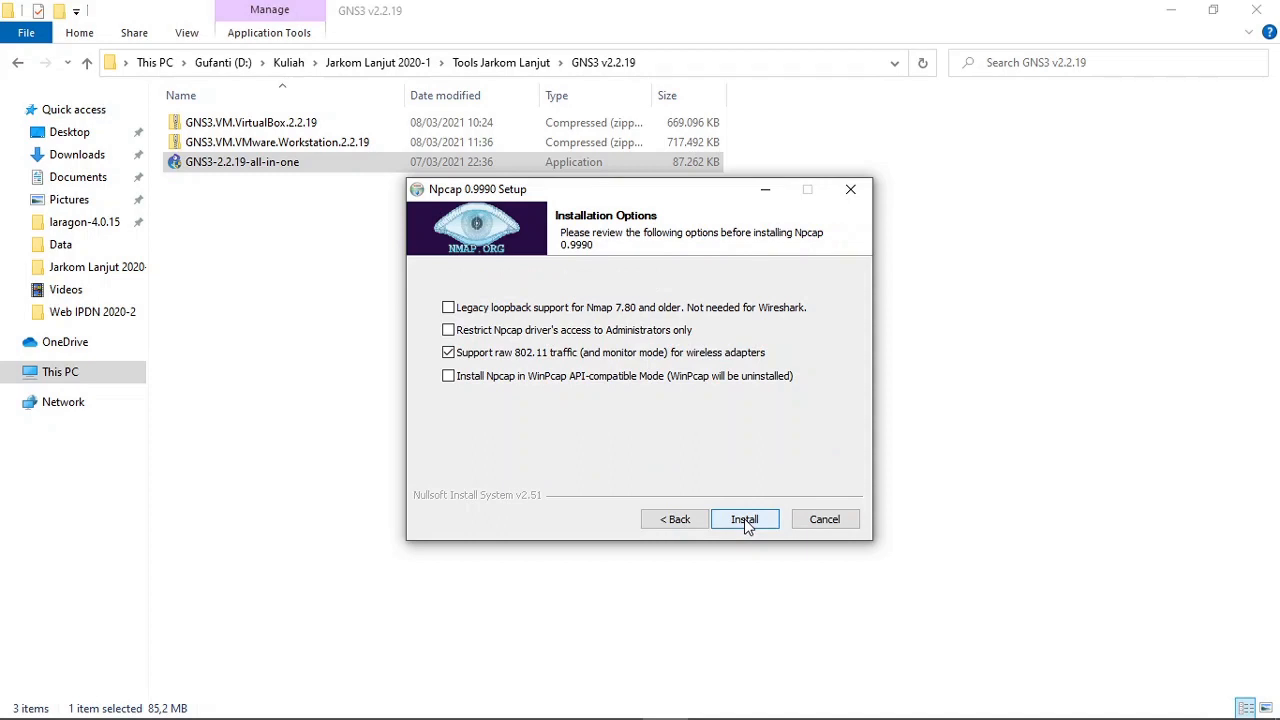
click(745, 520)
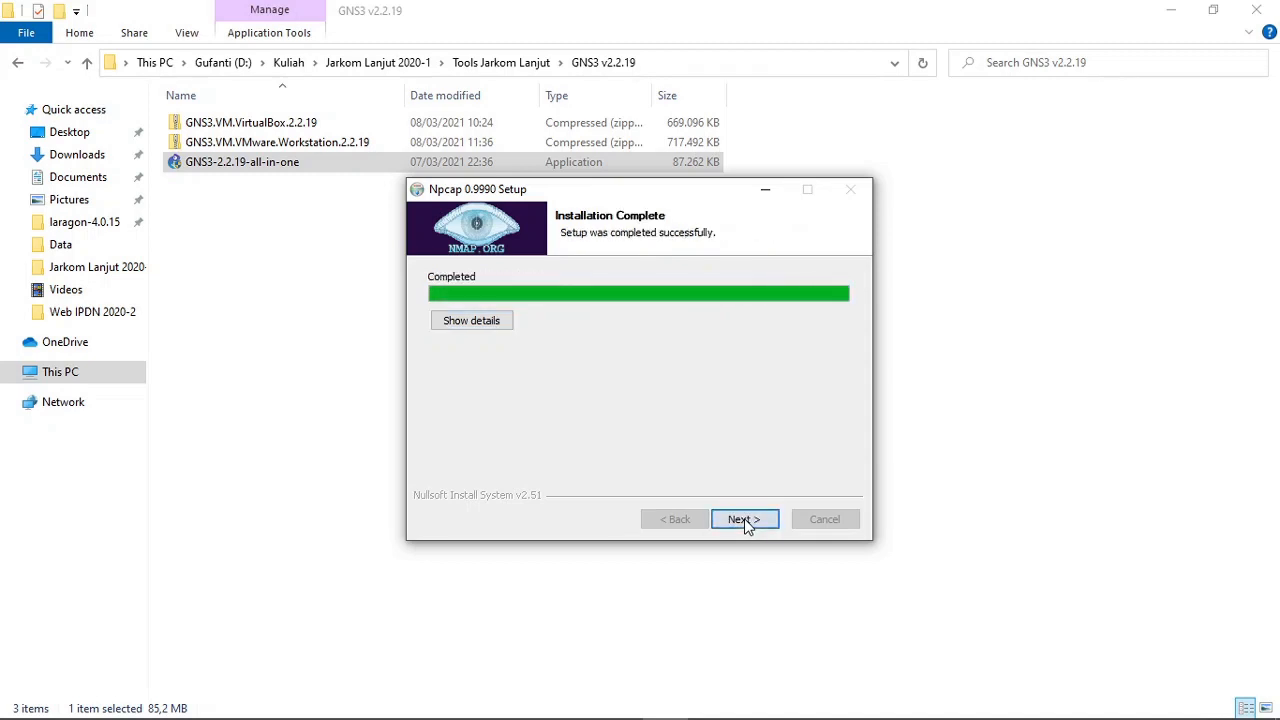
click(745, 520)
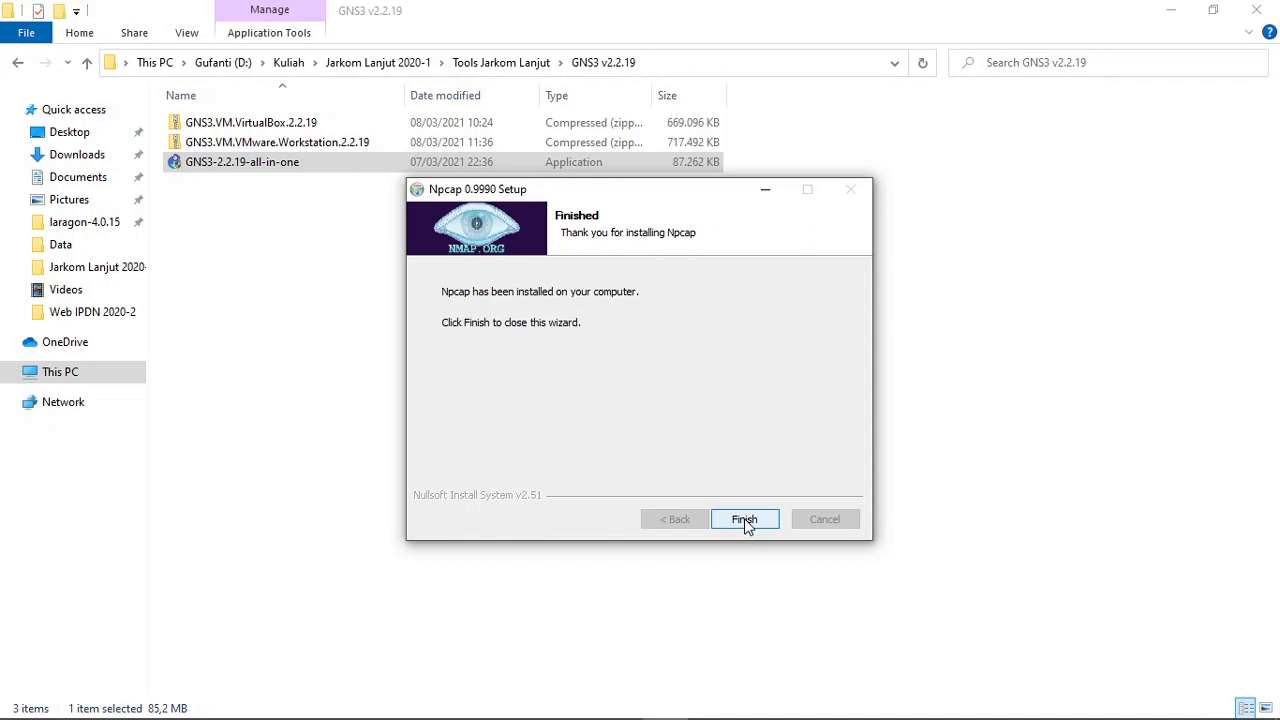
click(745, 520)
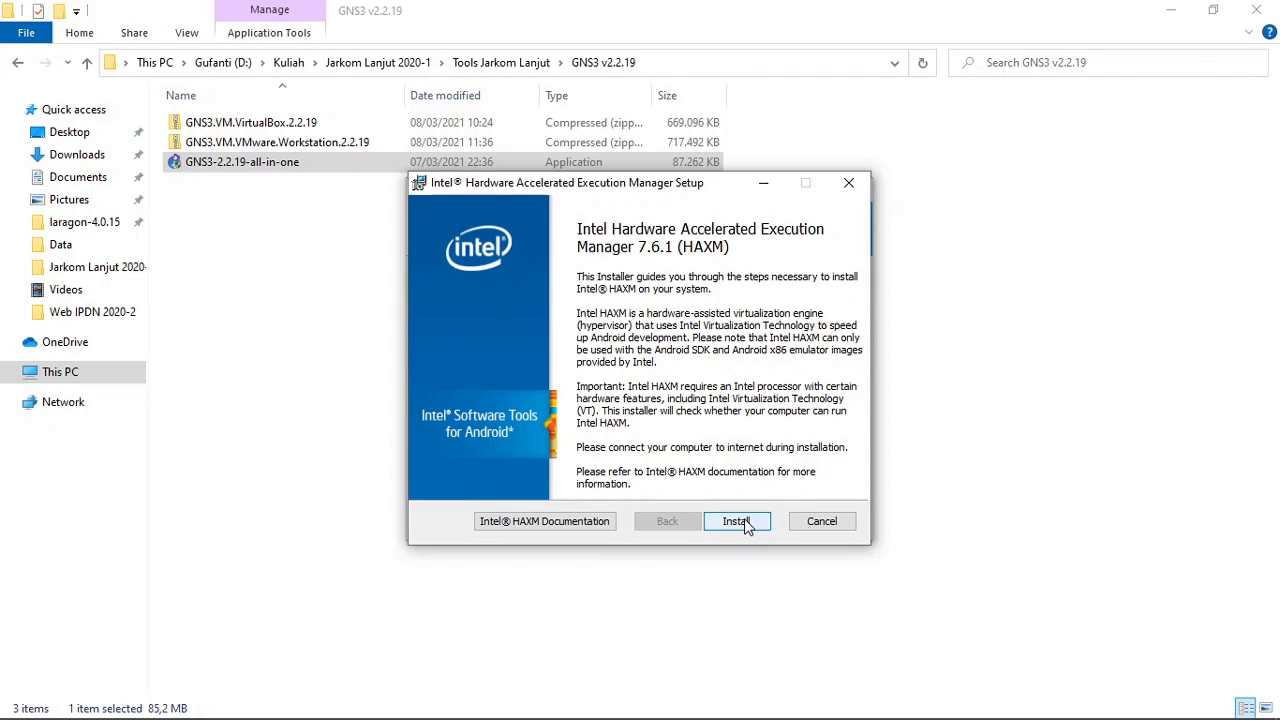
- Install Intel HAXM 7.6.1 and finish its setup without launching the HAXM documentation
click(737, 521)
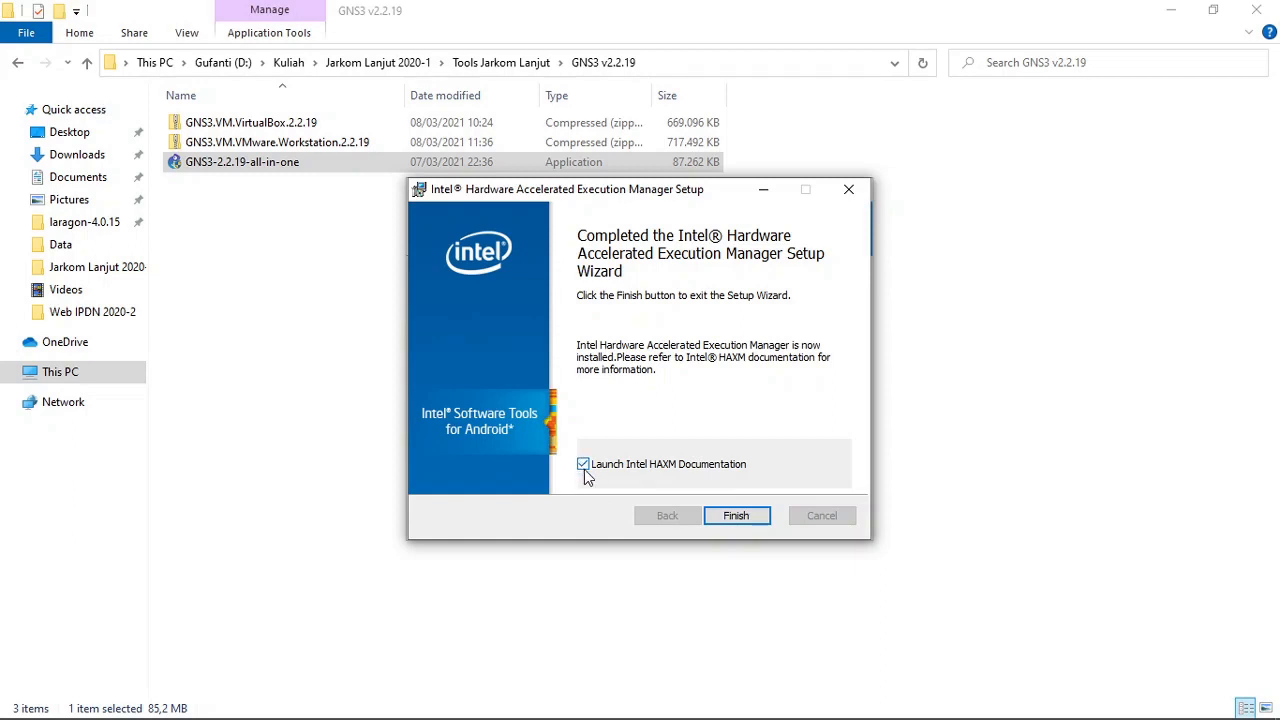
click(583, 464)
click(737, 516)
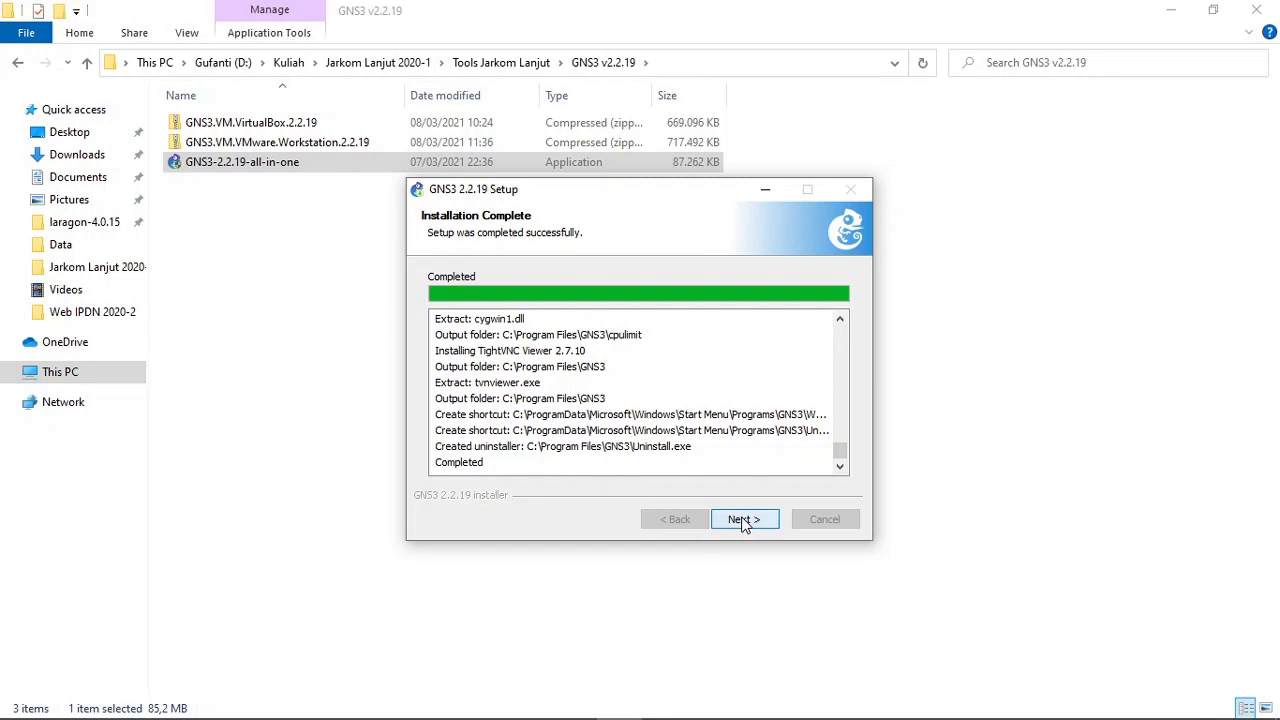
- Continue past the completed GNS3 installation and decline the free Solarwinds Standard Toolset license
click(744, 520)
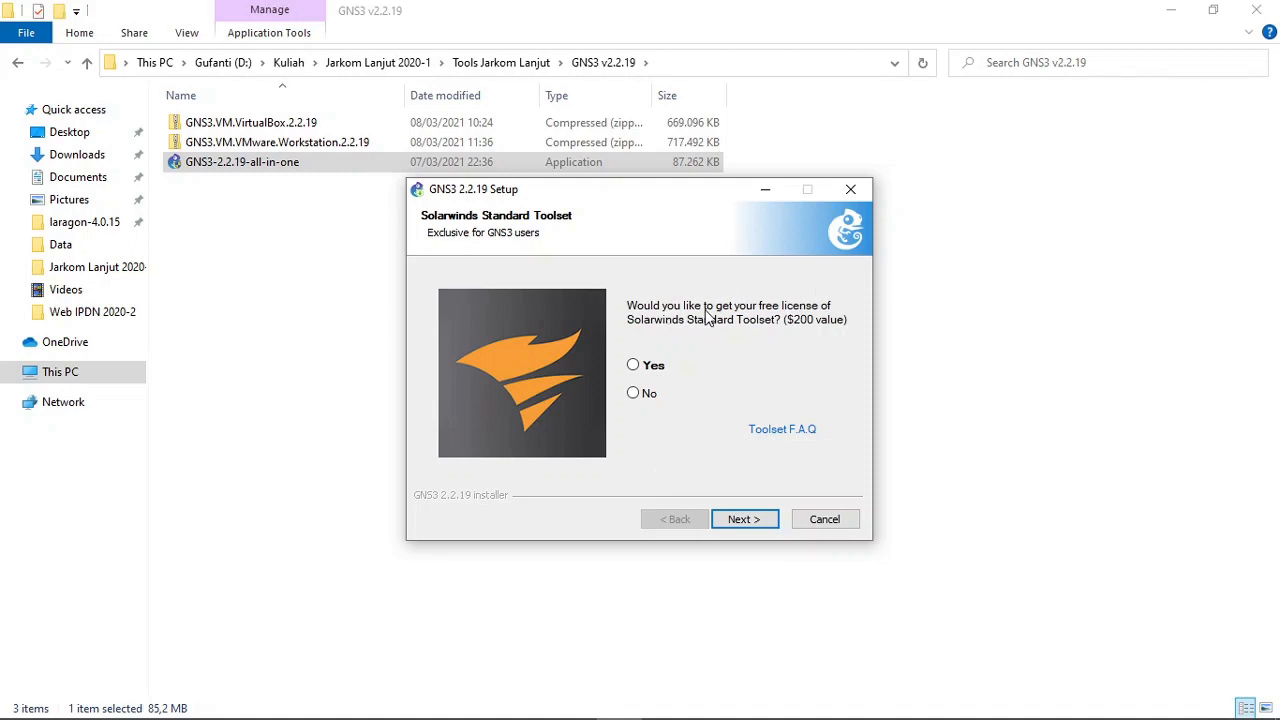
click(634, 395)
click(744, 520)
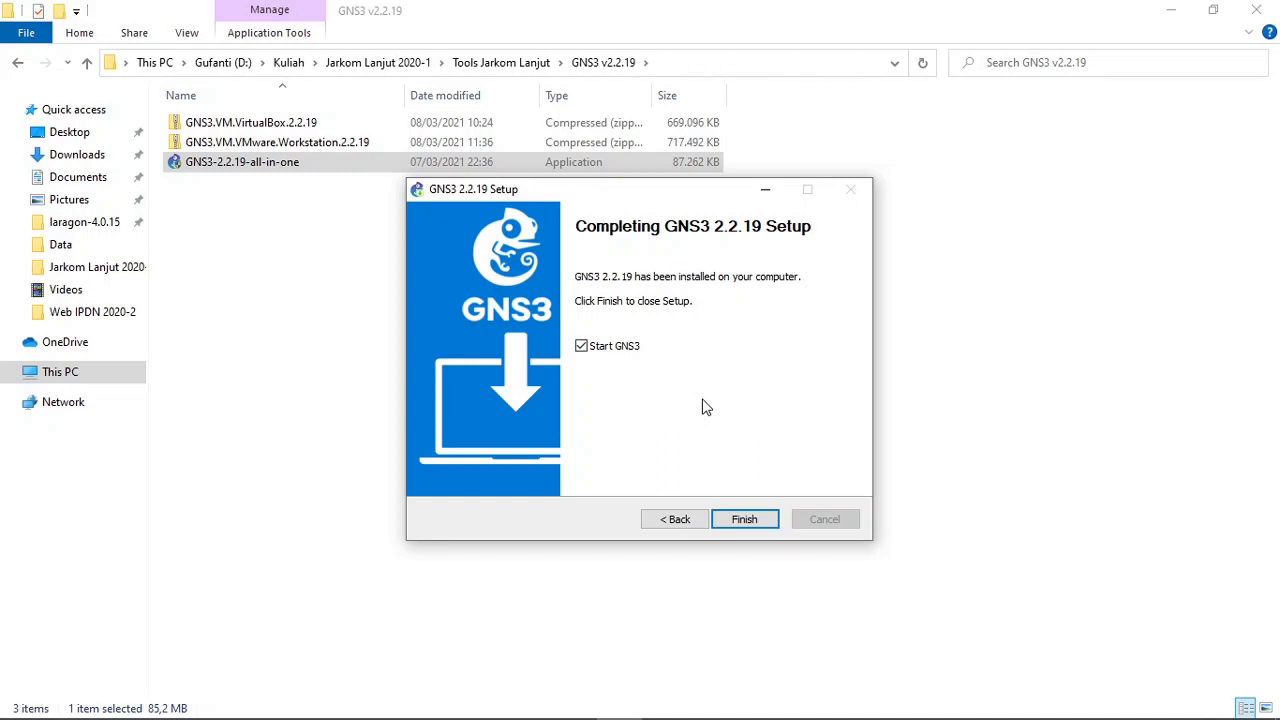
- Finish the GNS3 2.2.19 setup with the option to start GNS3 enabled
click(744, 519)
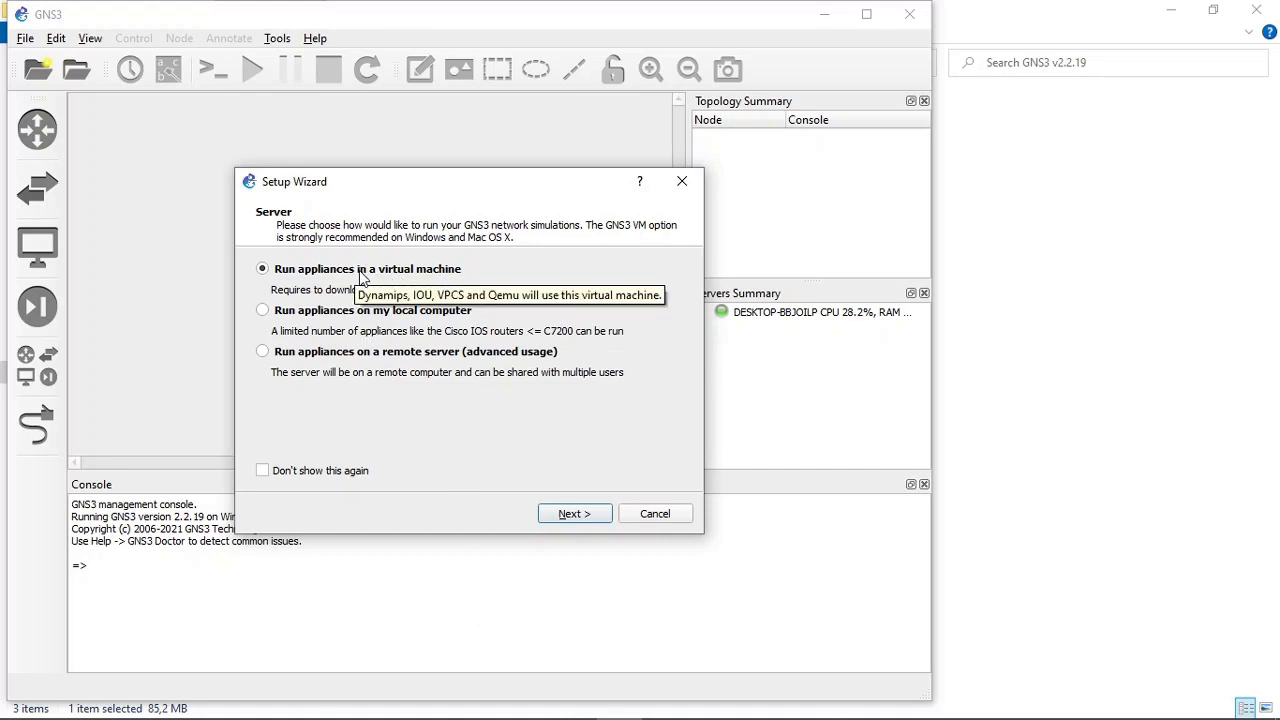
click(426, 425)
click(263, 312)
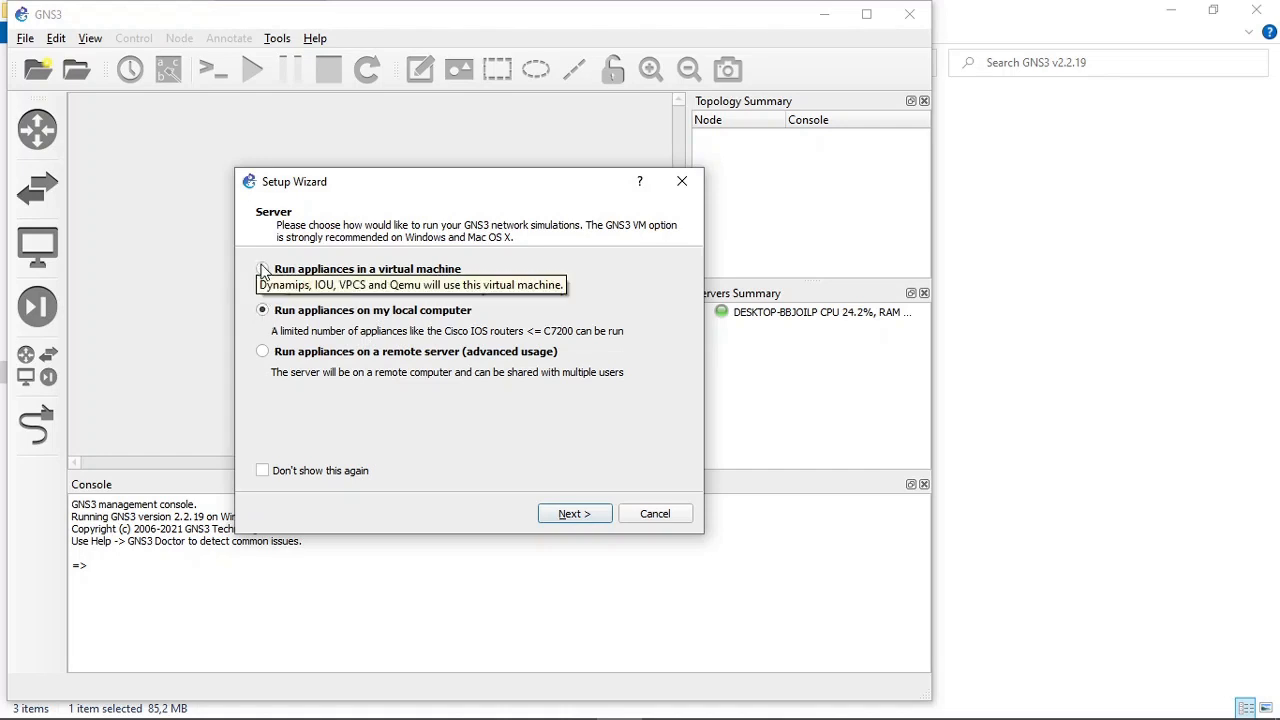
click(263, 269)
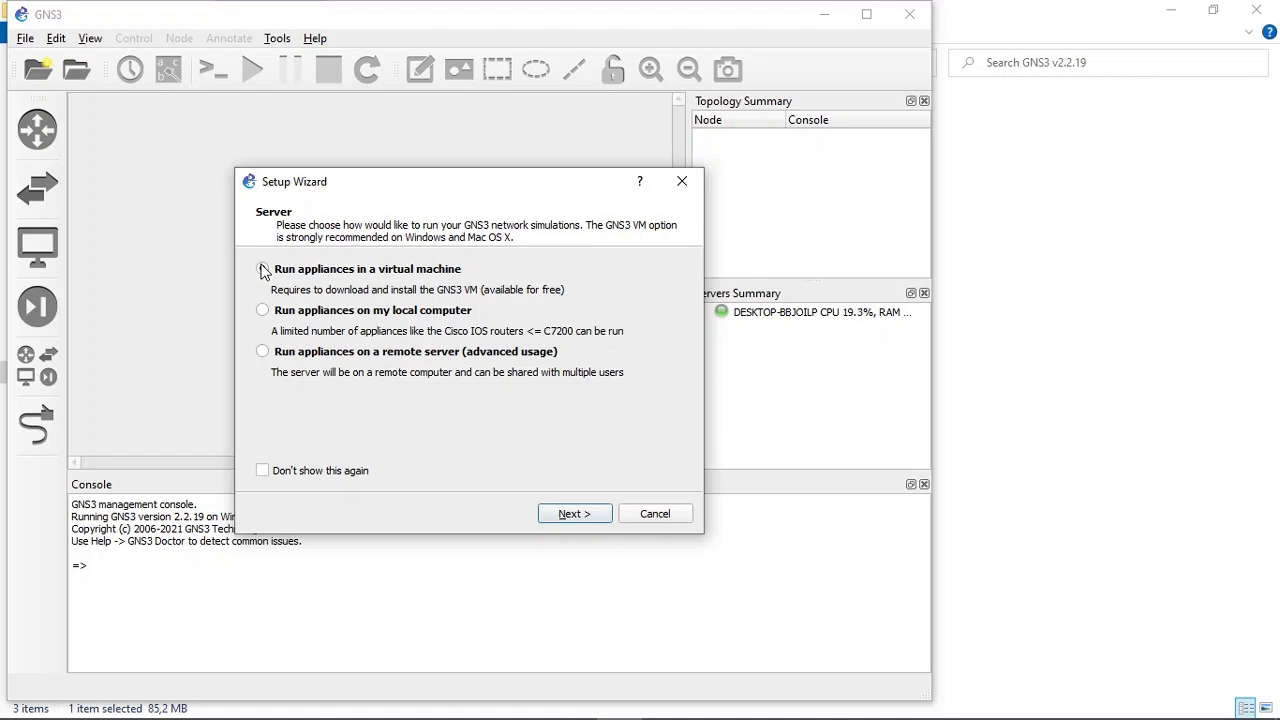
click(263, 272)
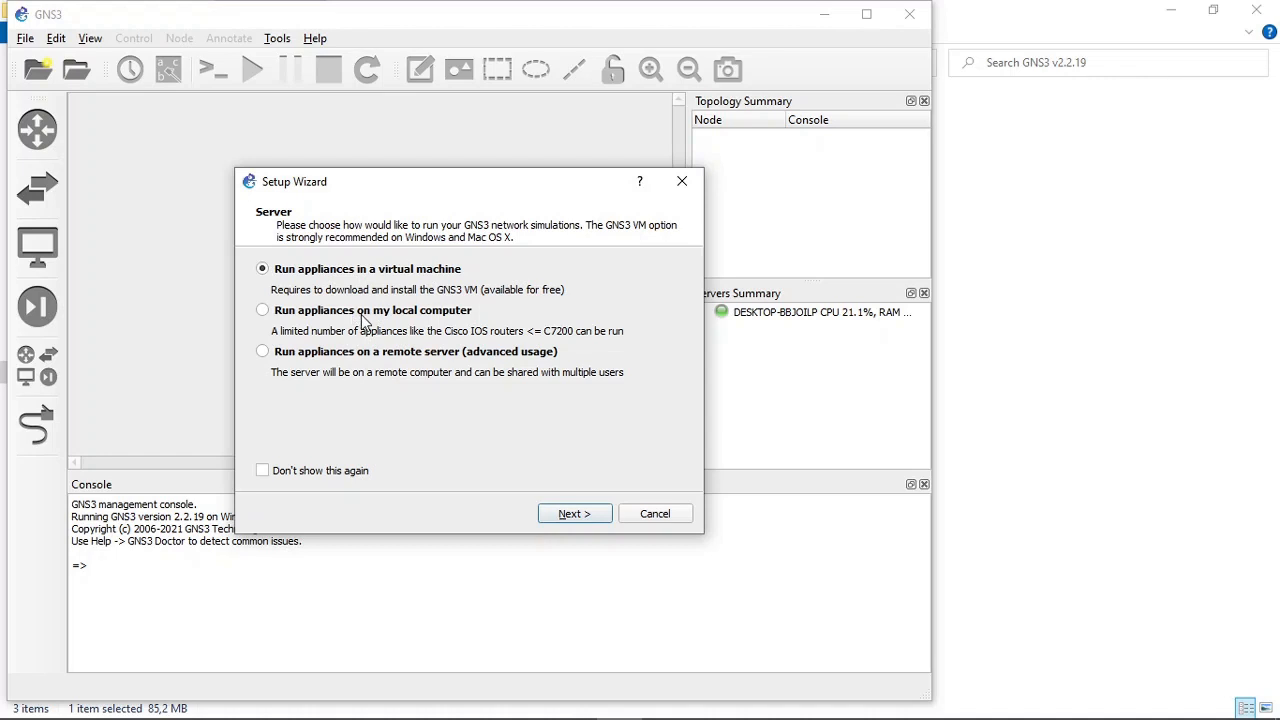
click(263, 311)
click(262, 355)
click(261, 471)
click(262, 472)
- Set GNS3 to run appliances on the local computer, keep the default local server settings, and complete the Setup Wizard
click(268, 314)
click(575, 514)
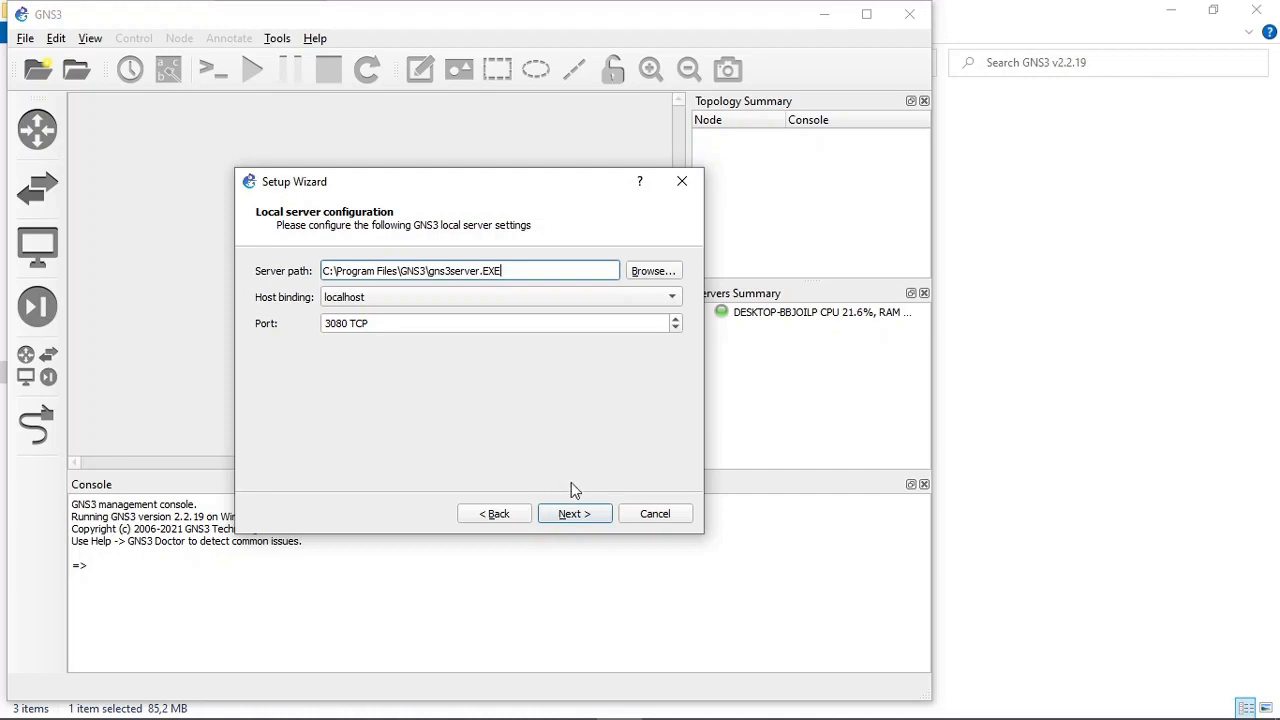
click(574, 514)
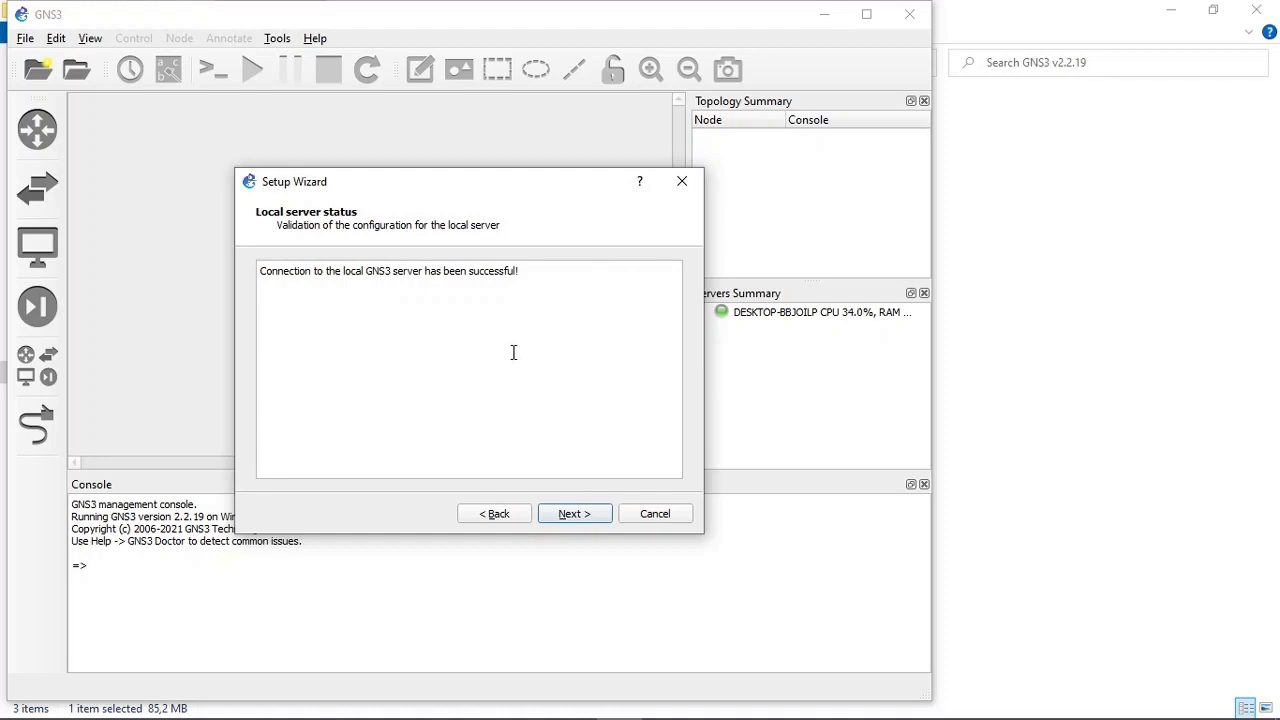
click(581, 517)
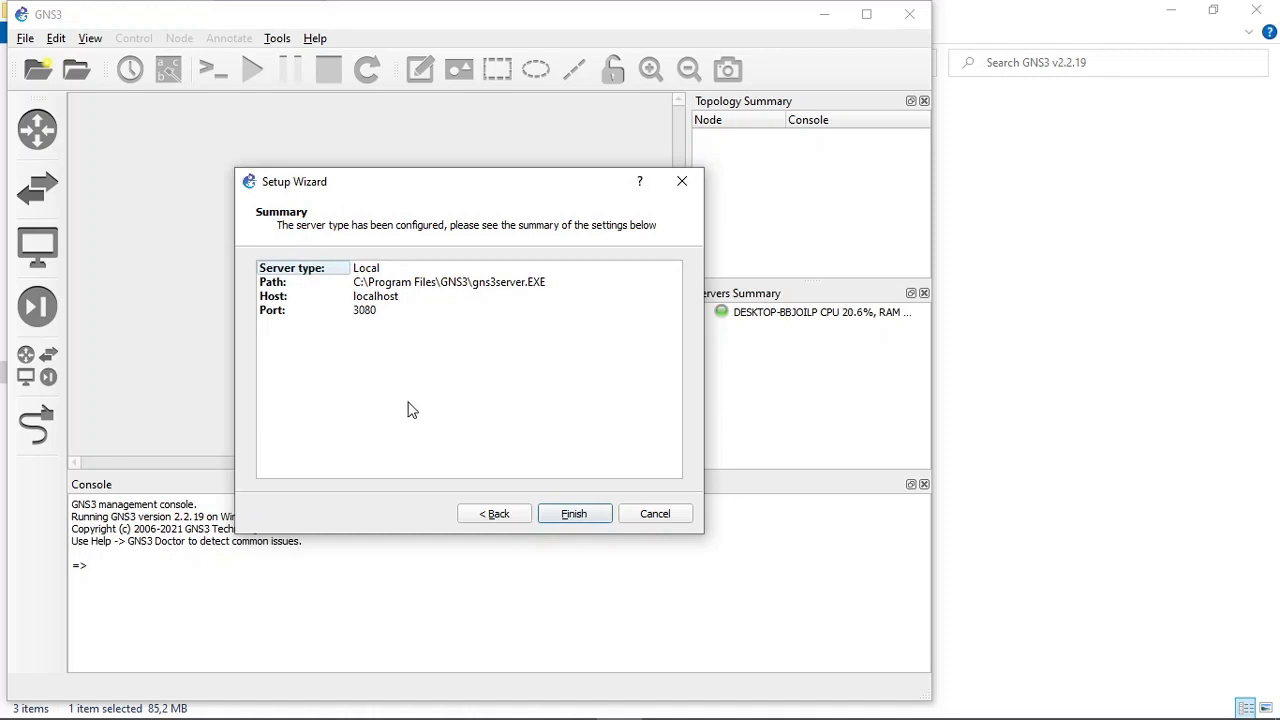
click(574, 522)
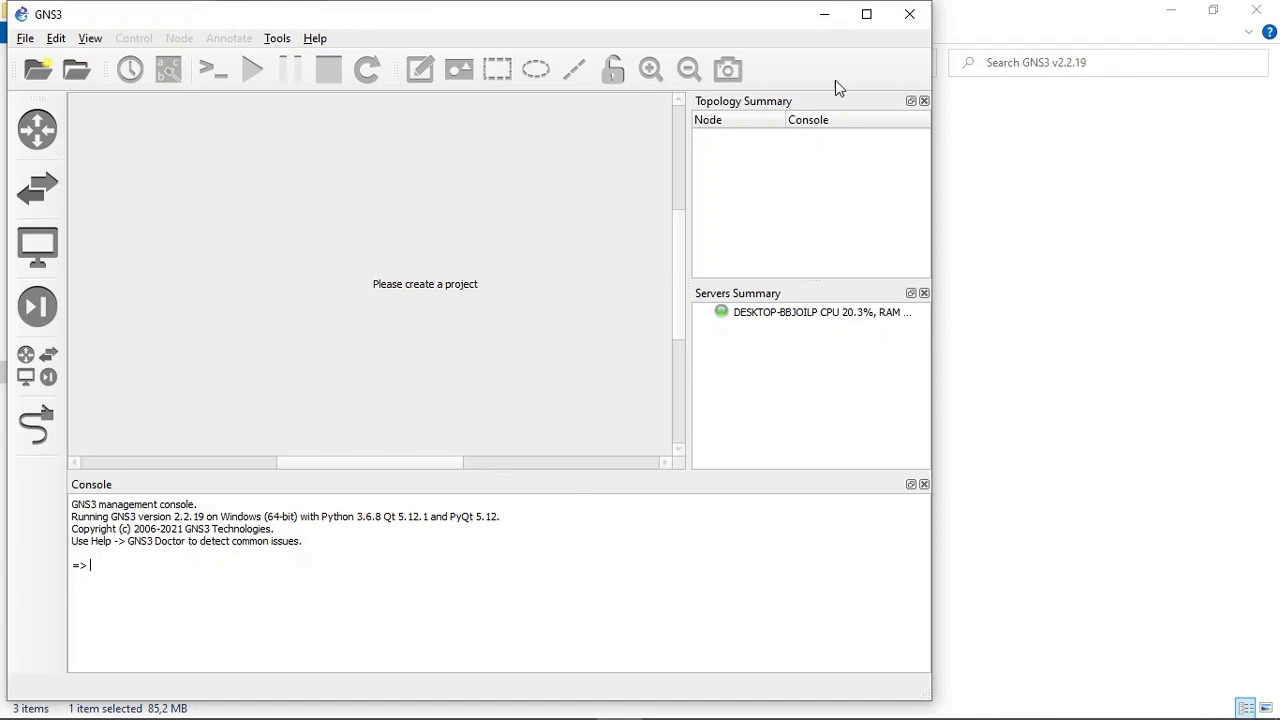
- Maximize the GNS3 window and look through the available routers, switches and the full device list, including Cloud and NAT
click(866, 15)
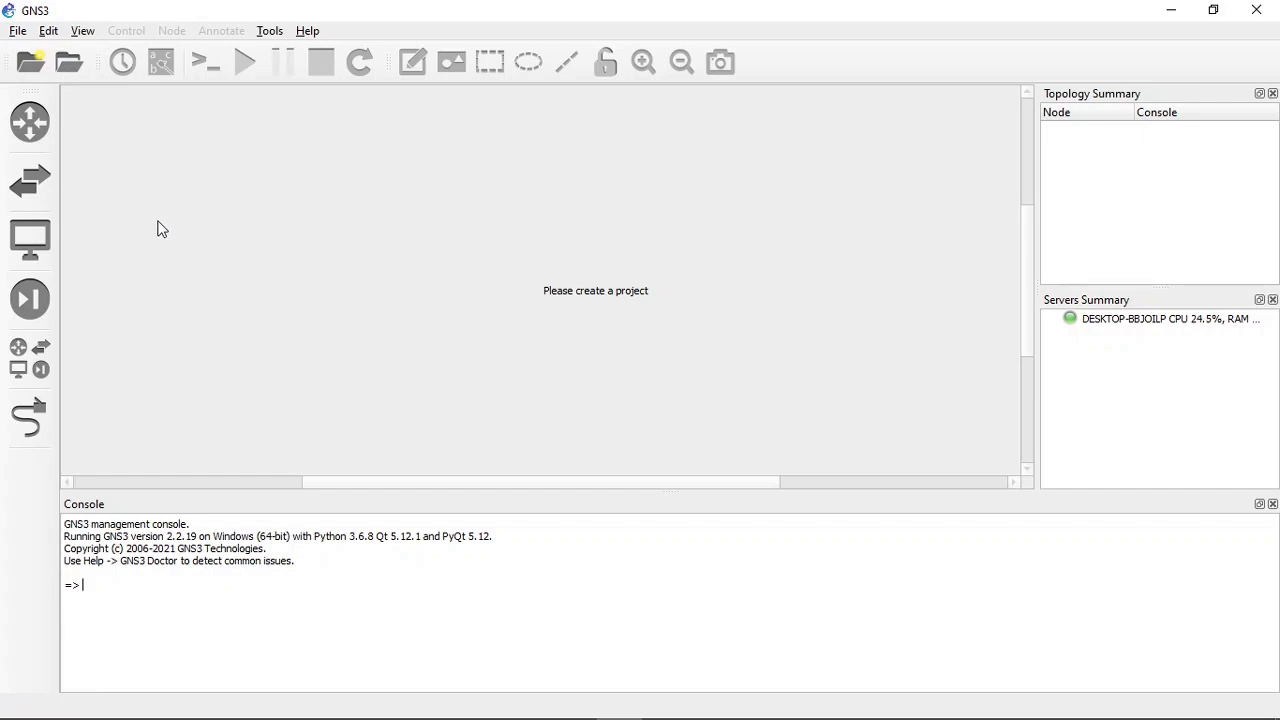
click(31, 122)
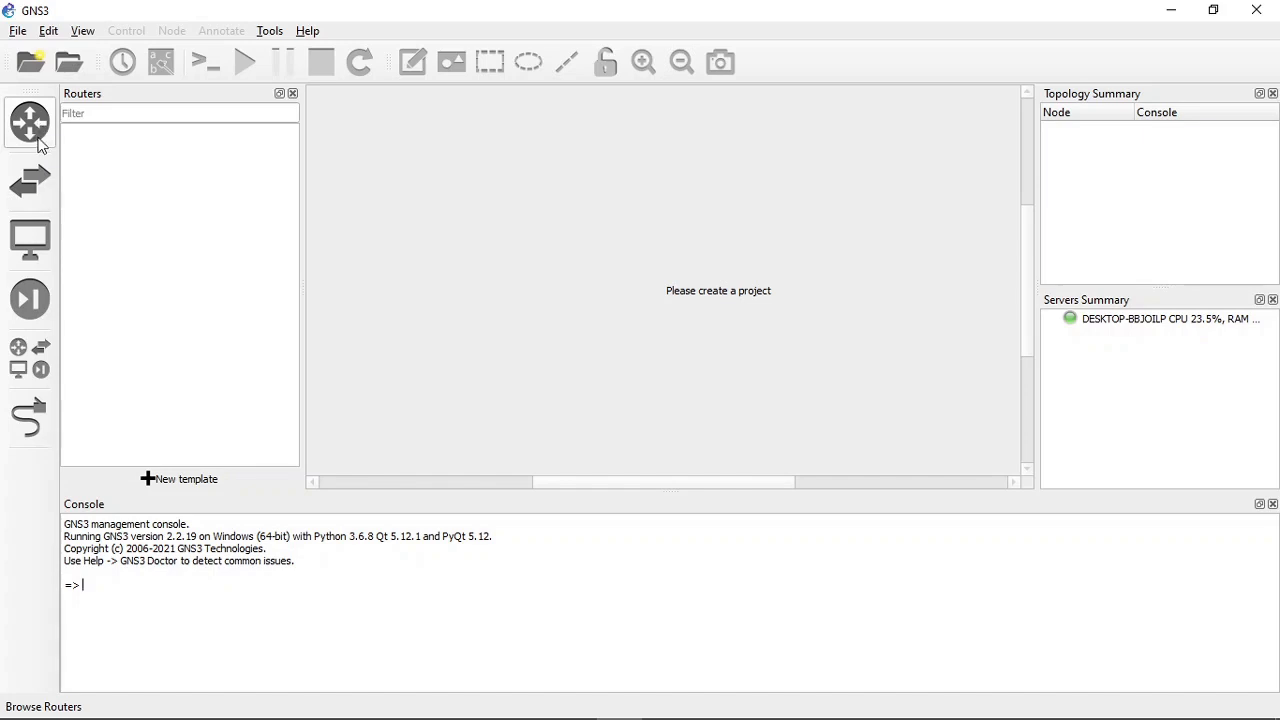
click(40, 193)
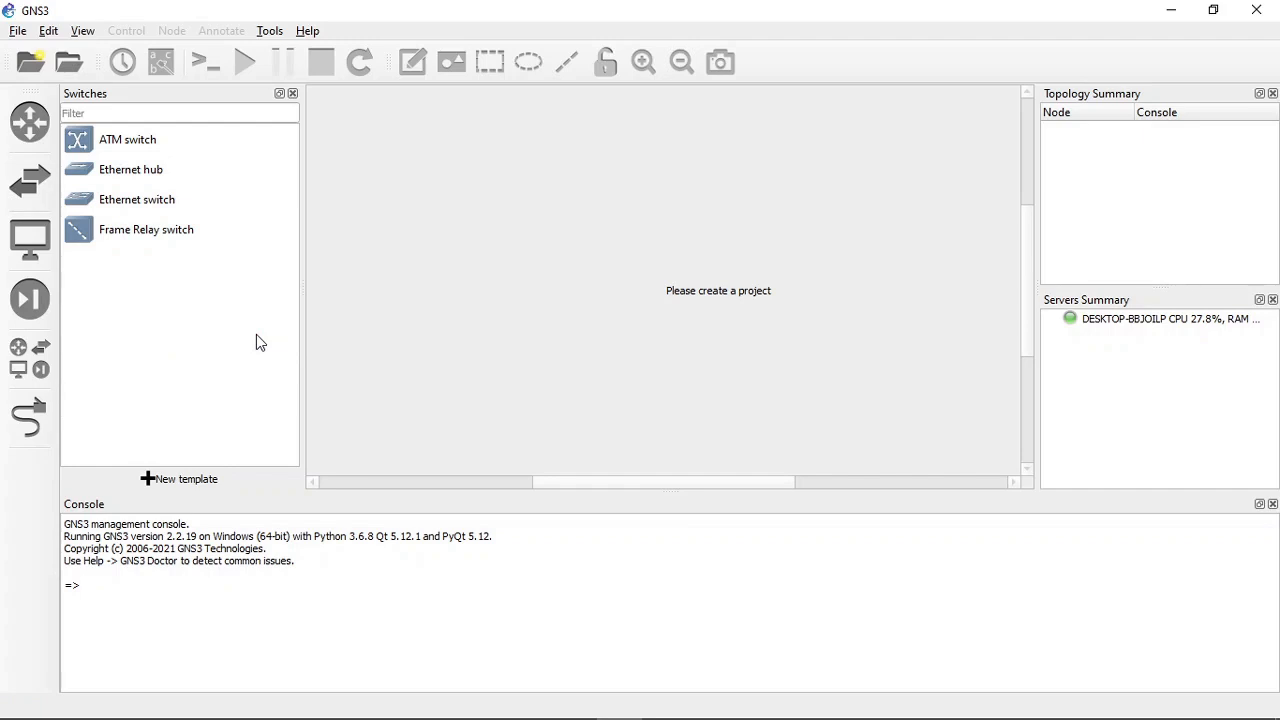
click(16, 360)
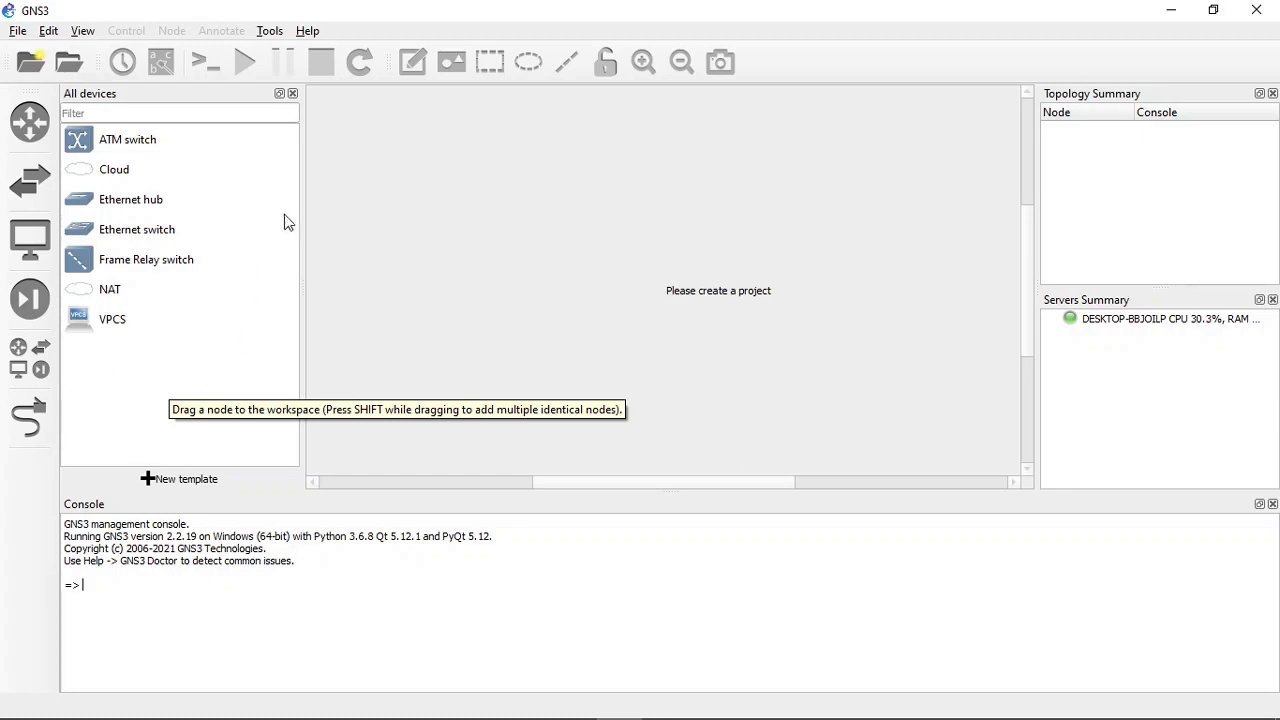
click(106, 172)
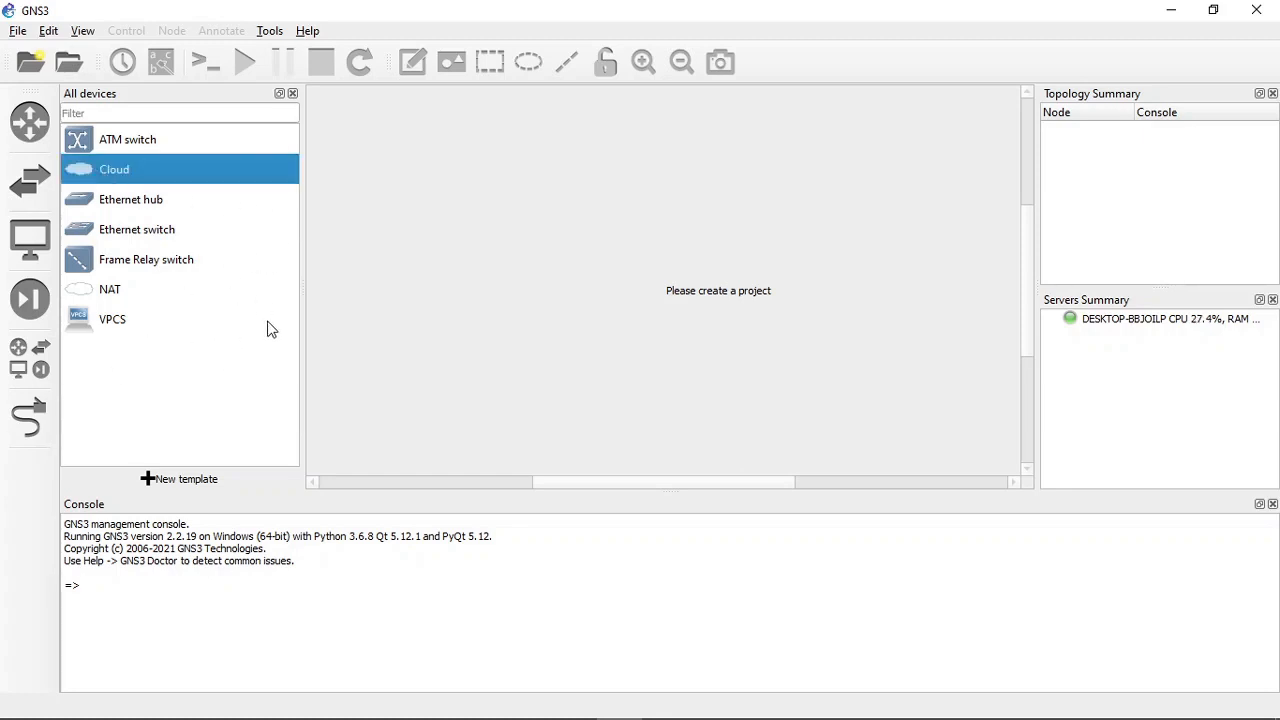
click(106, 288)
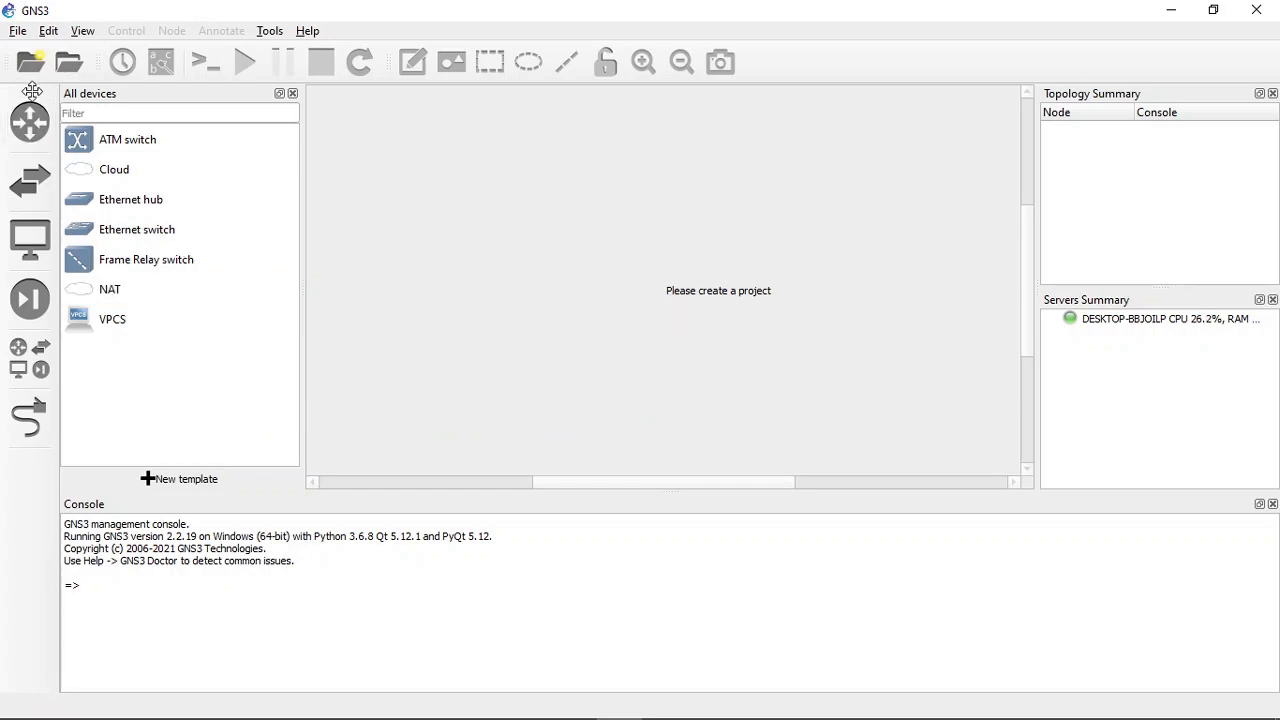
- Create a new blank project named untitled in the default location
click(29, 79)
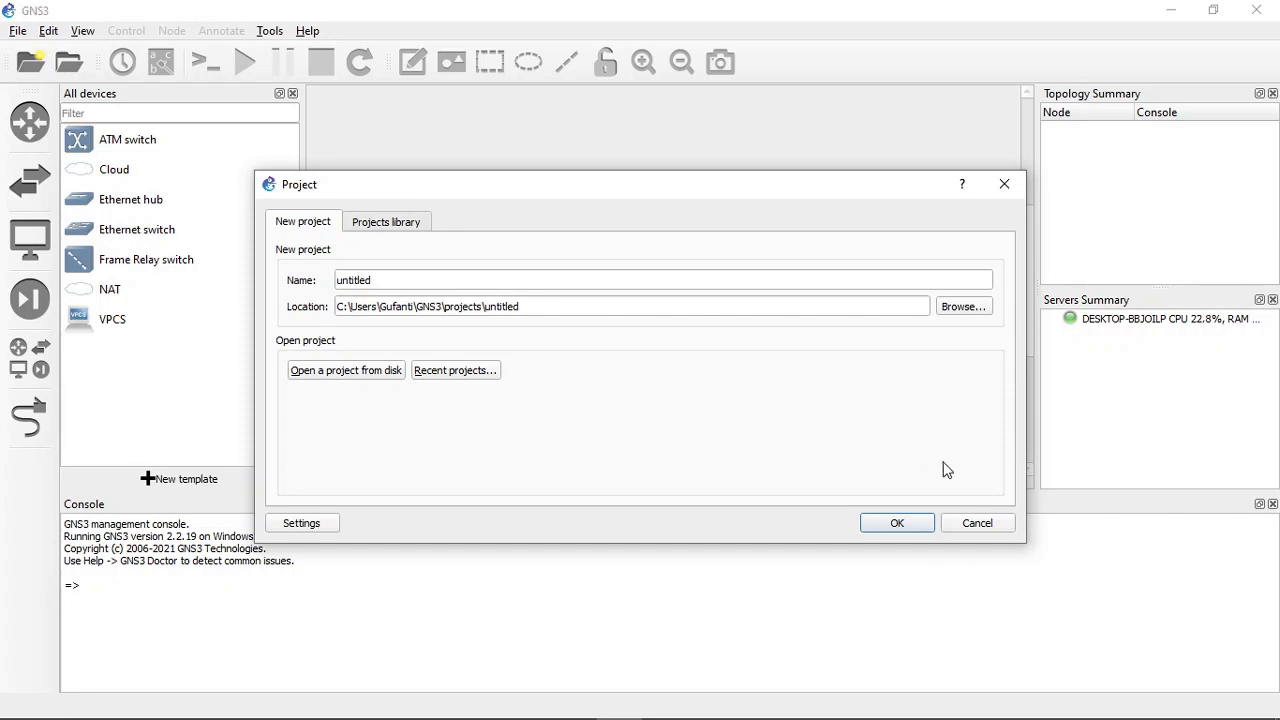
click(986, 520)
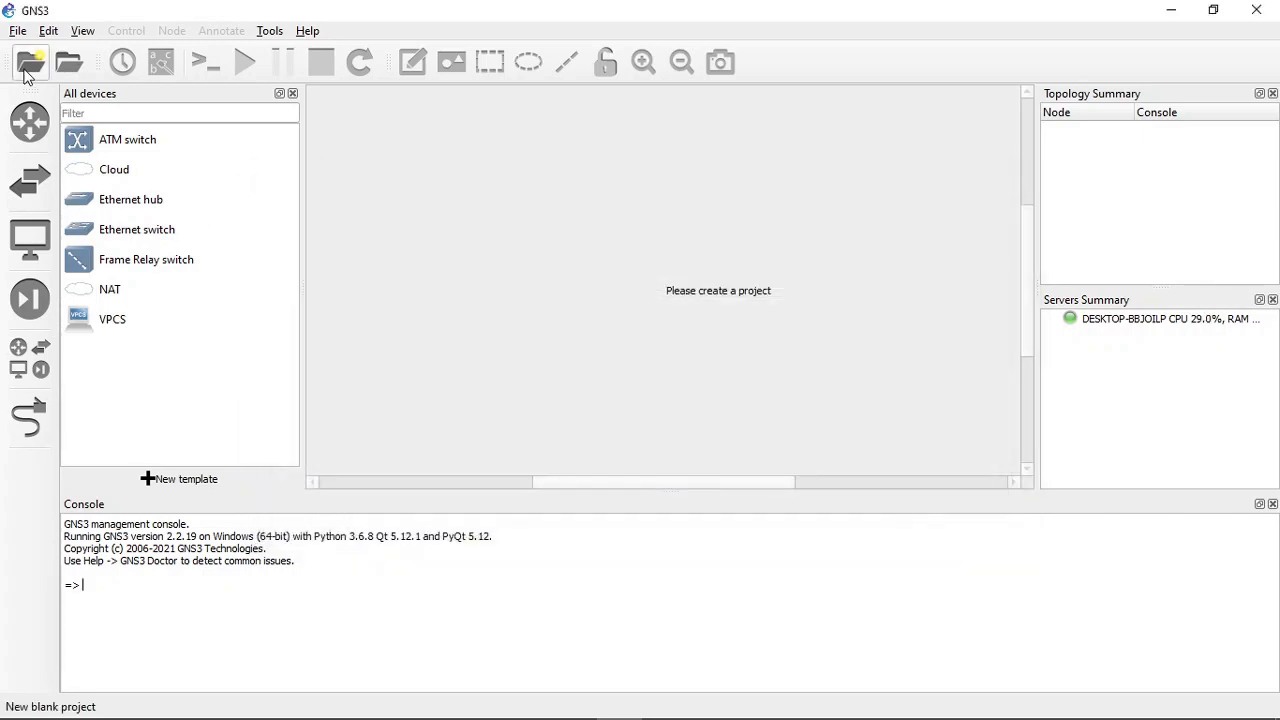
click(27, 70)
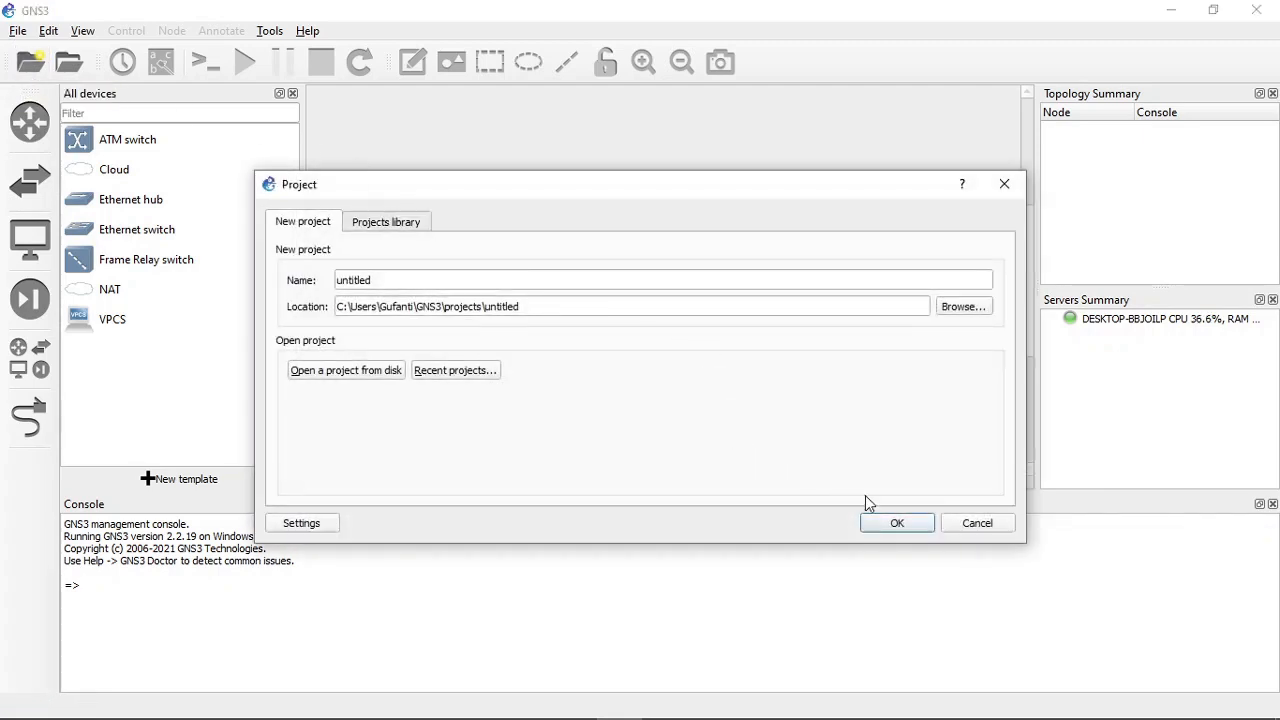
click(895, 524)
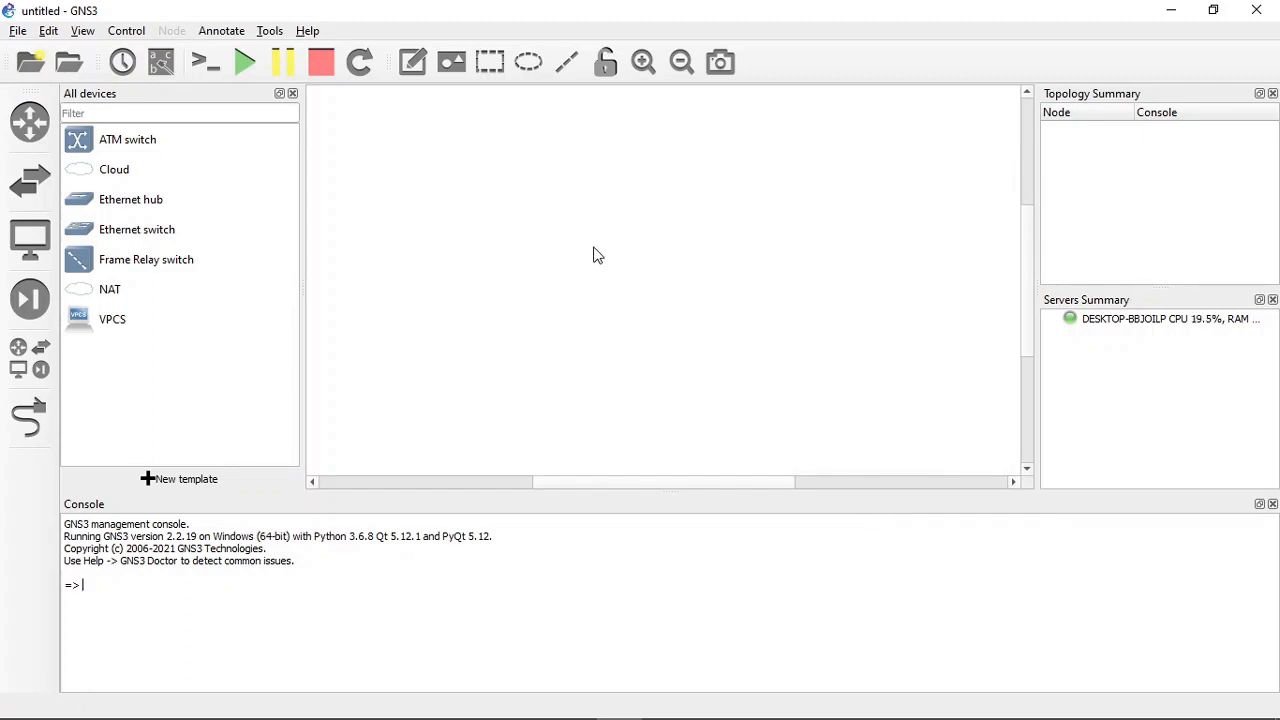
- Add four VPCS nodes spread around the workspace and place one Ethernet switch between them
click(82, 320)
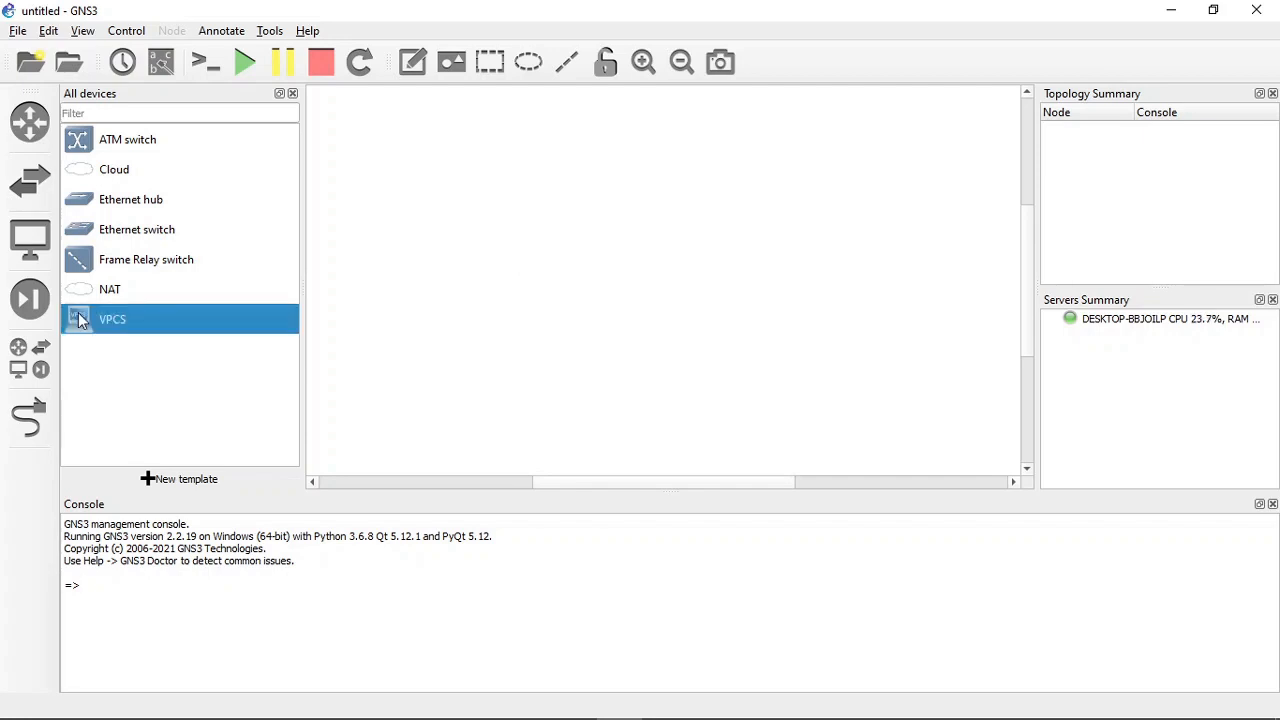
drag(82, 320, 307, 311)
drag(487, 268, 474, 260)
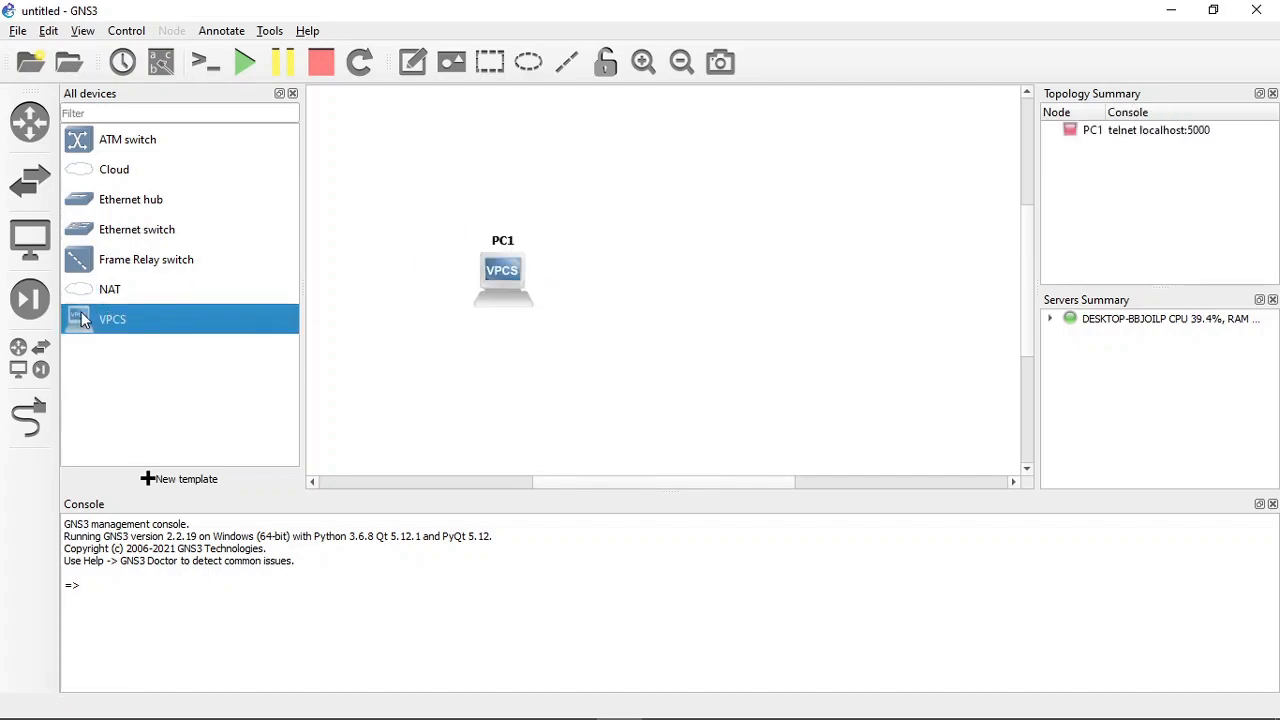
drag(81, 311, 604, 196)
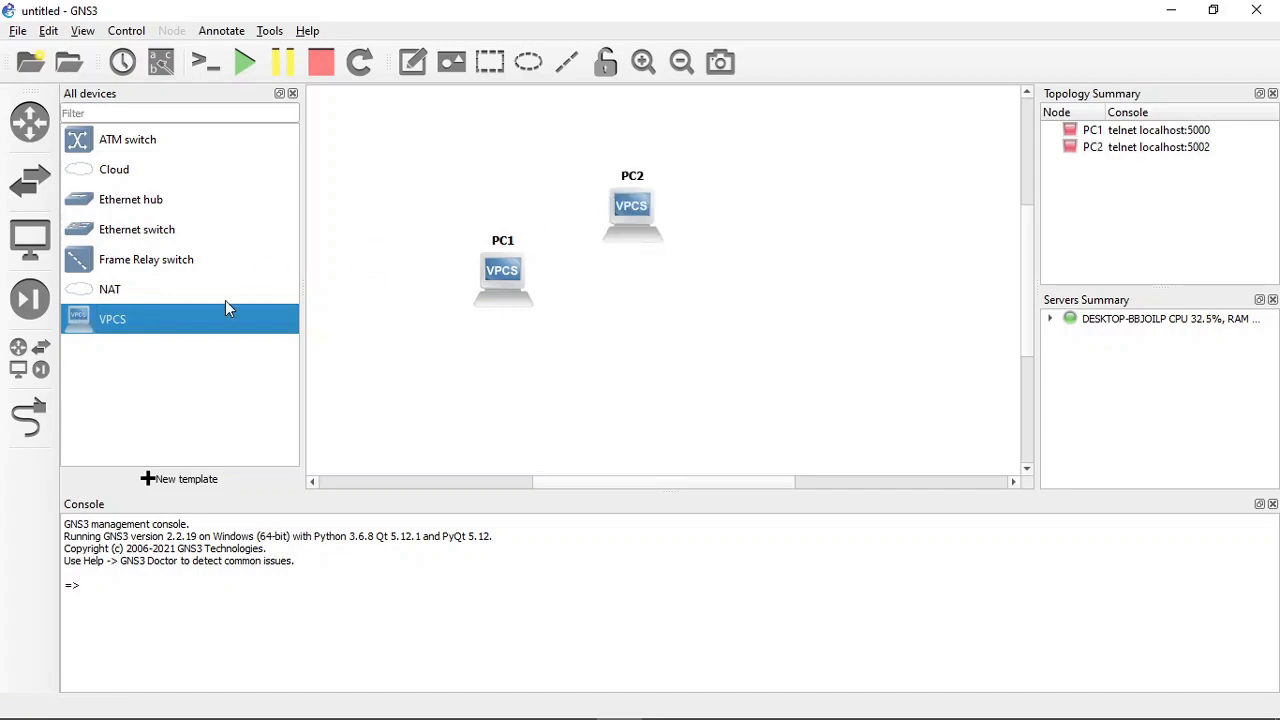
drag(88, 324, 802, 246)
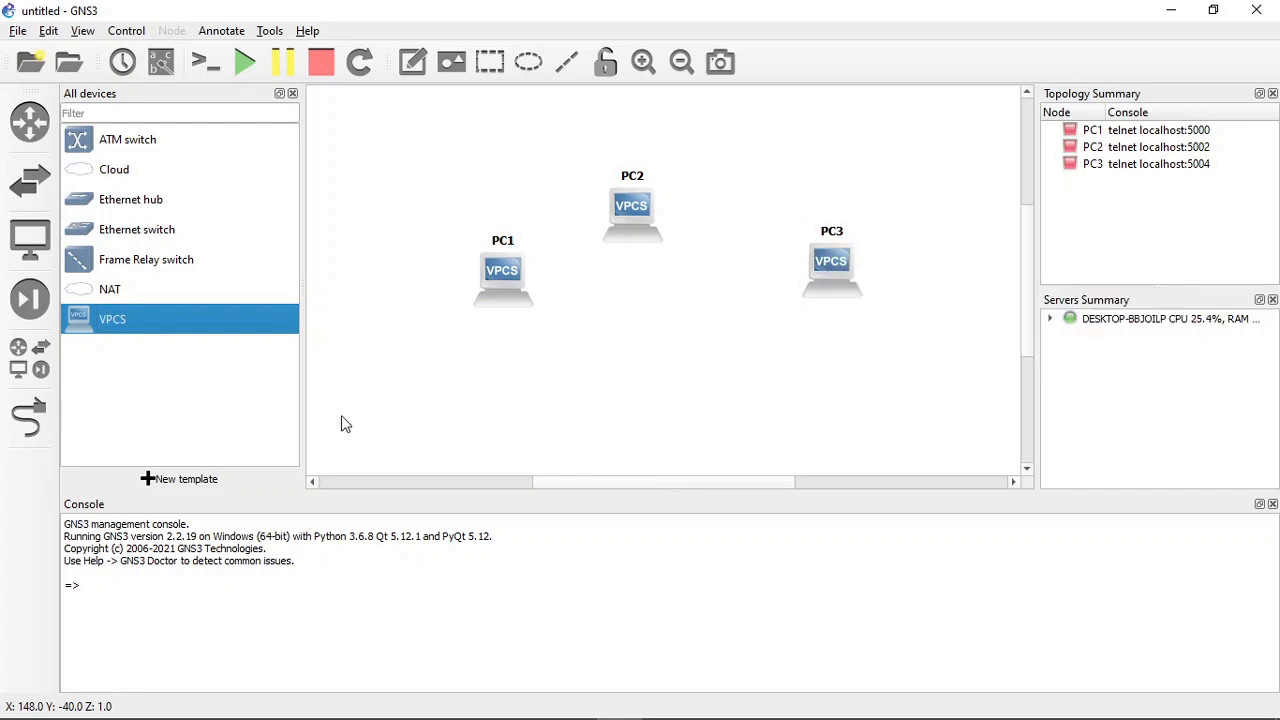
mouse_move(77, 321)
mouse_down()
mouse_move(705, 382)
mouse_move(645, 377)
mouse_up()
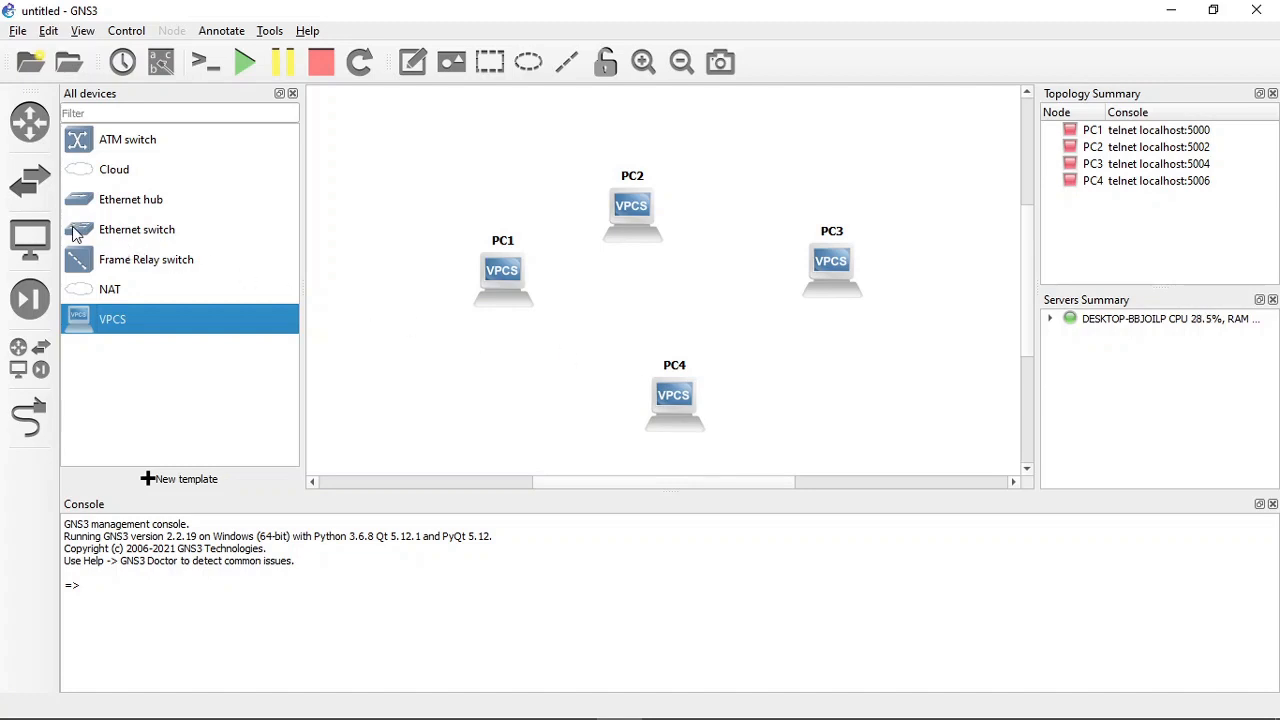
drag(77, 234, 668, 313)
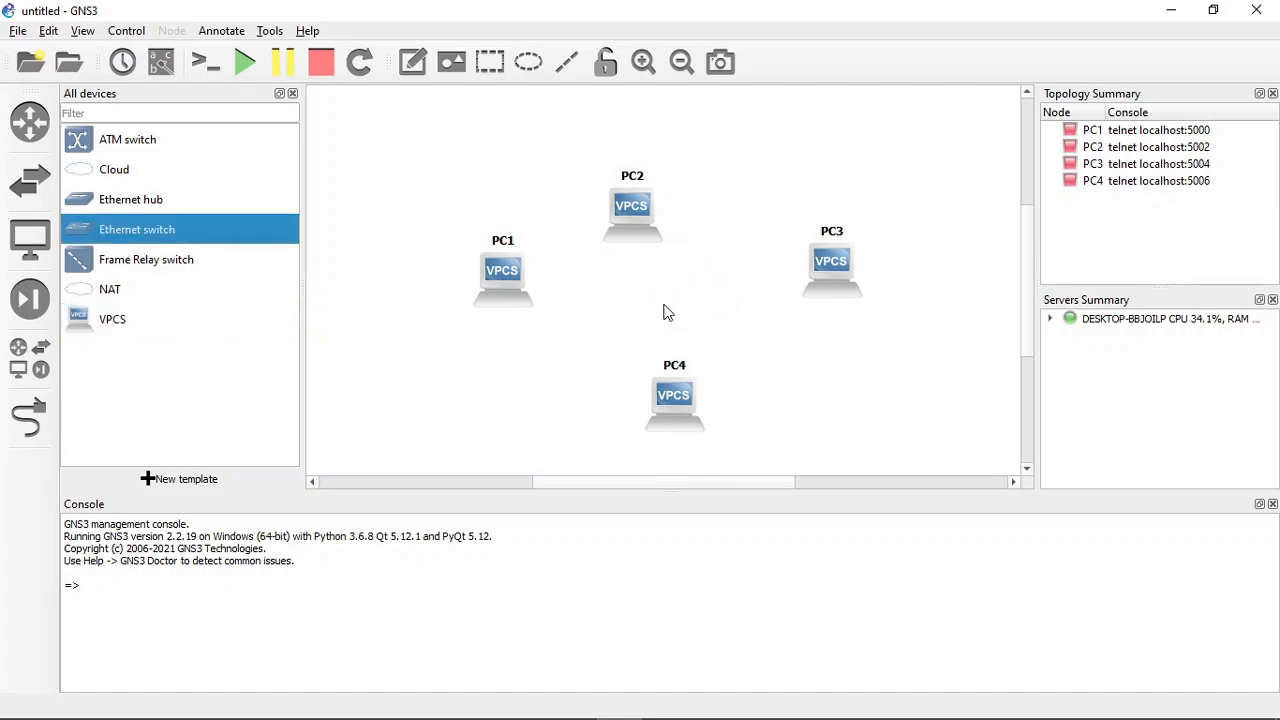
- Link PC1's Ethernet0 port to Ethernet0 on Switch1
click(30, 420)
click(511, 286)
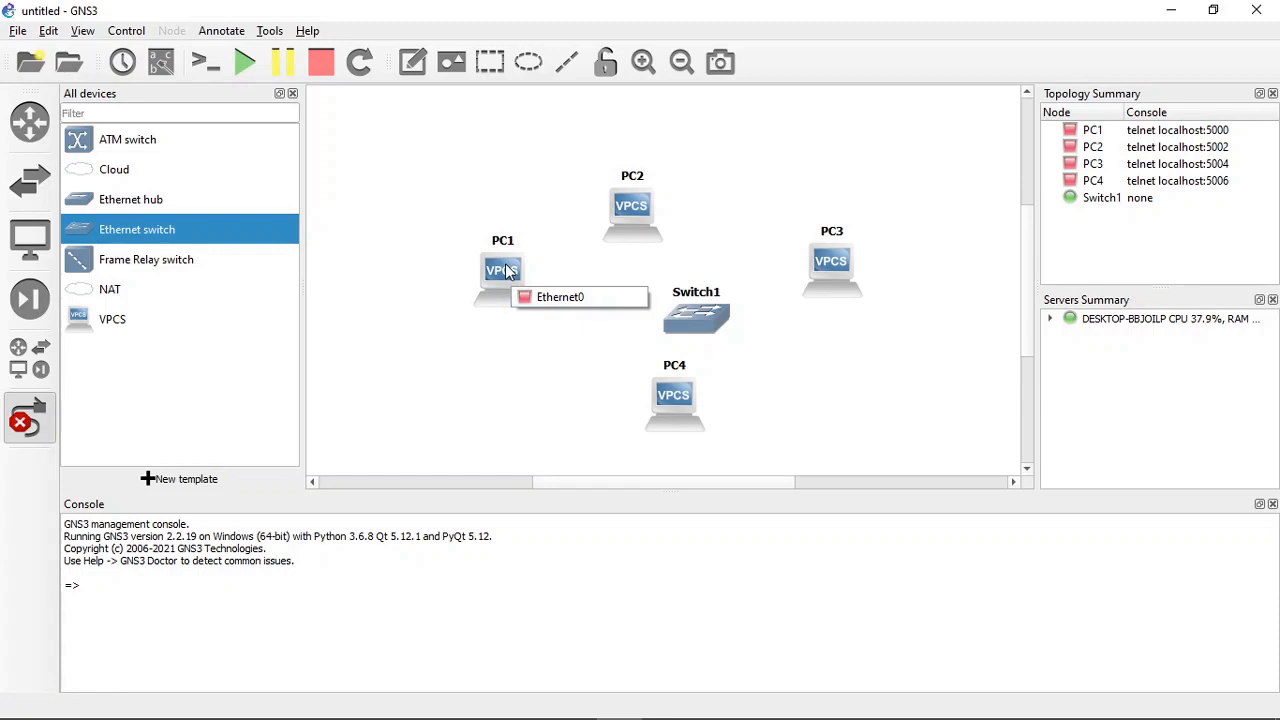
click(549, 305)
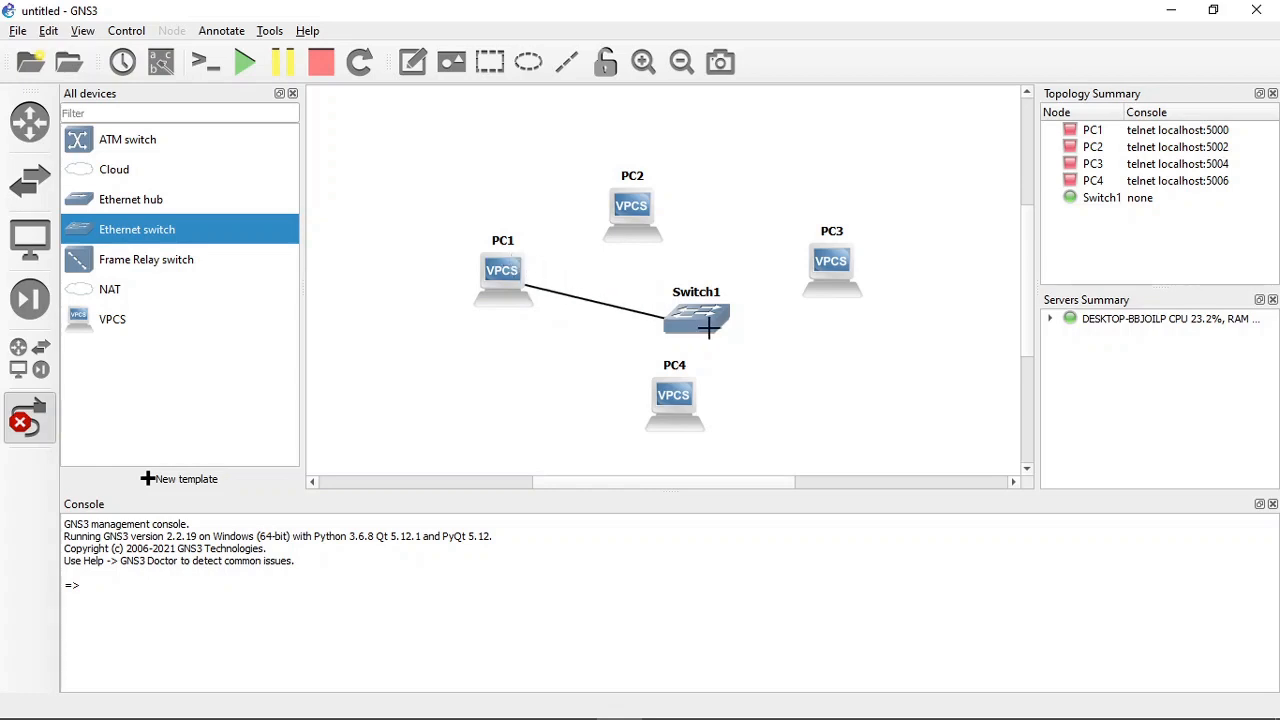
click(670, 314)
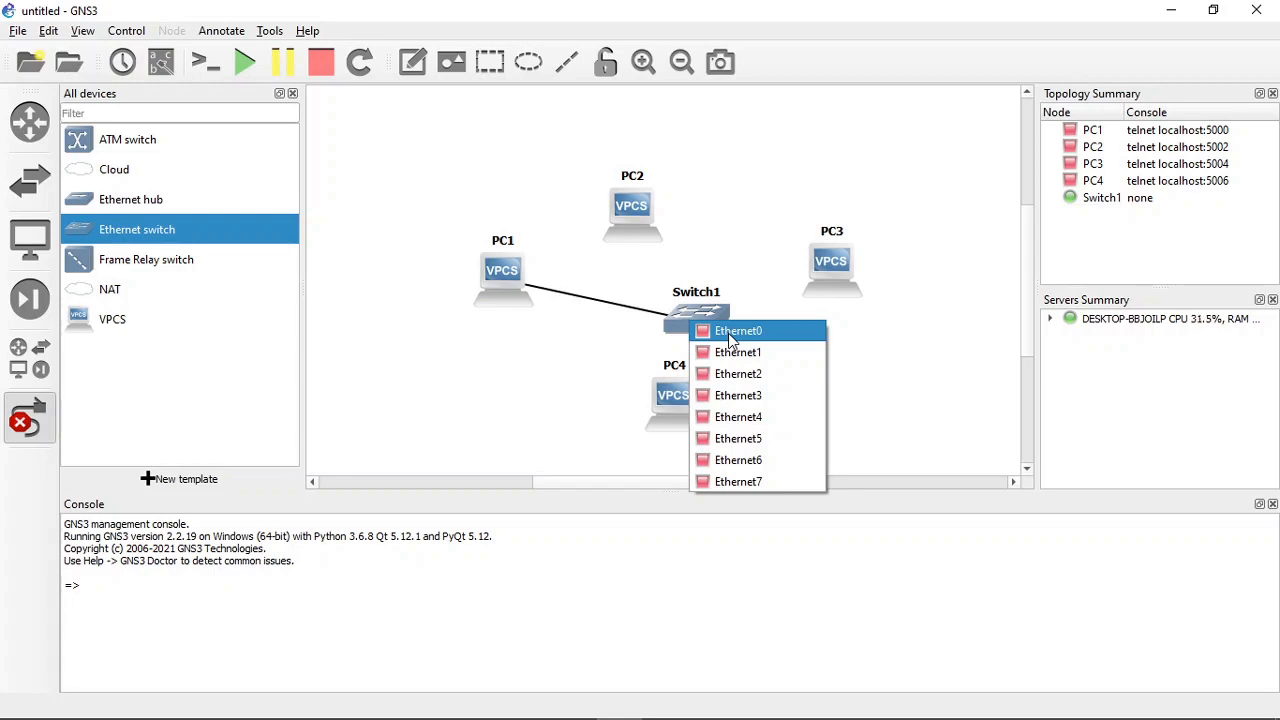
click(730, 336)
- Link PC4's Ethernet0 port to Ethernet1 on Switch1
click(668, 396)
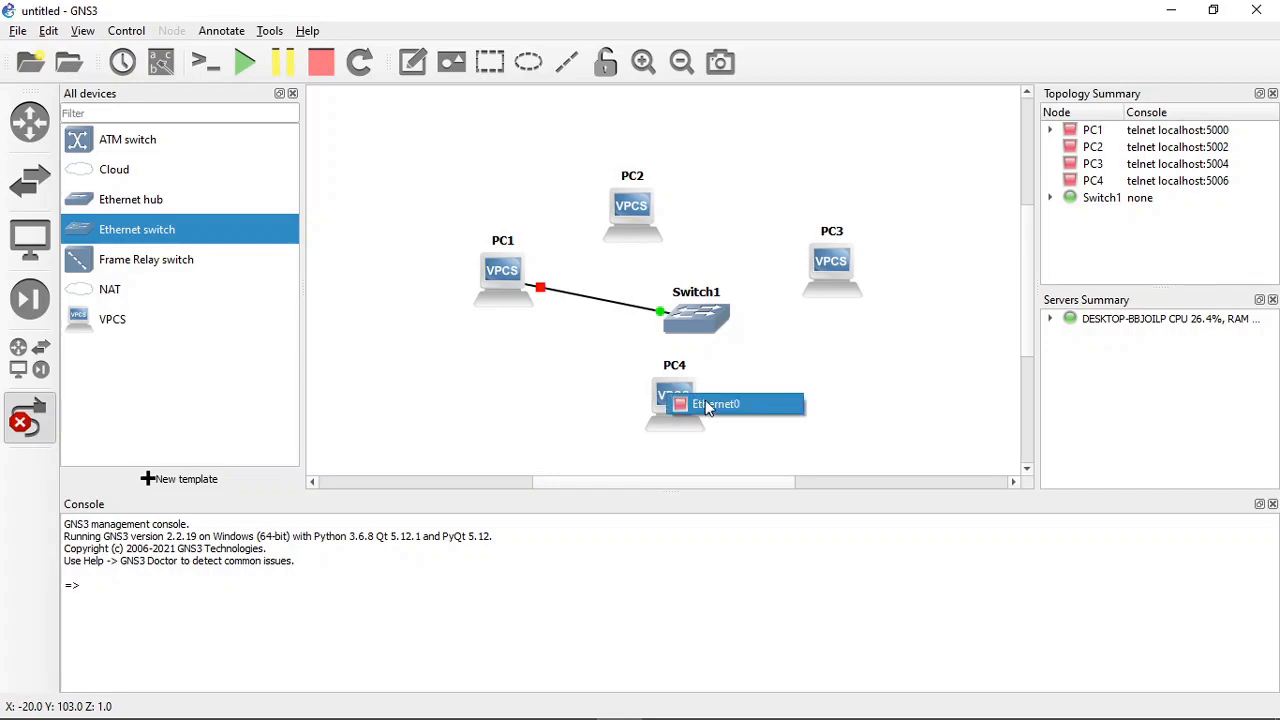
click(708, 405)
click(704, 328)
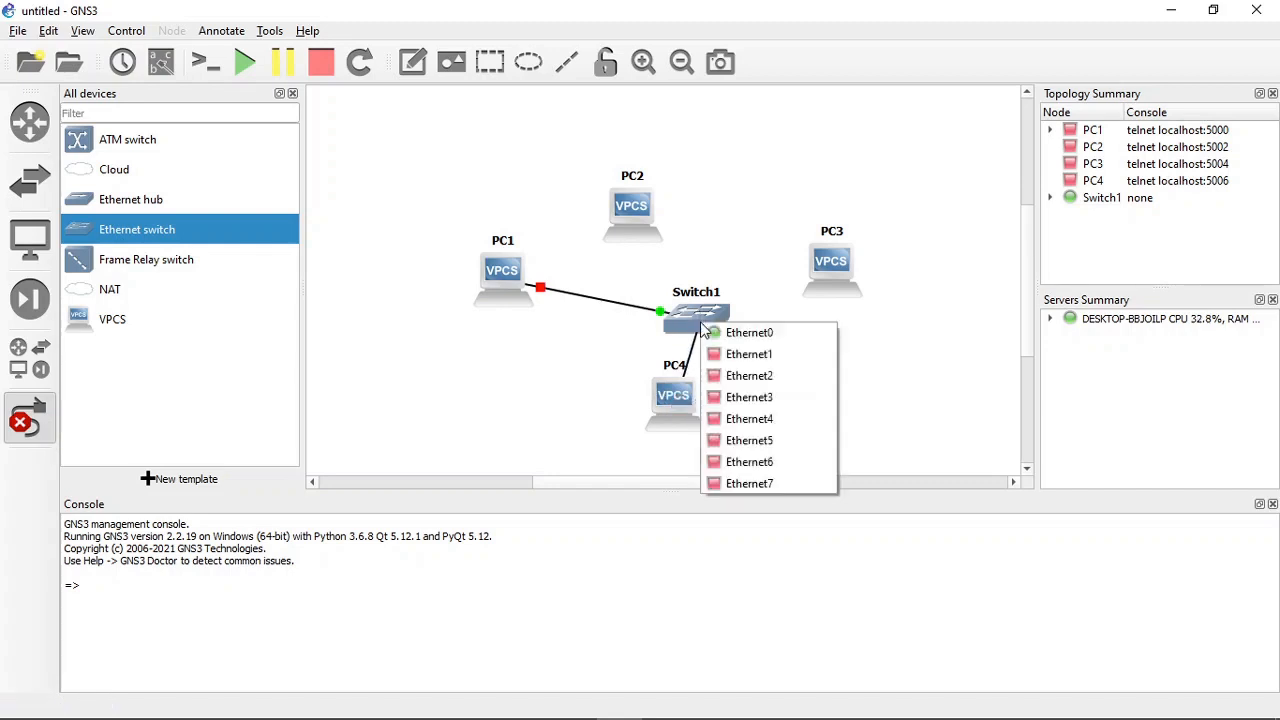
click(740, 354)
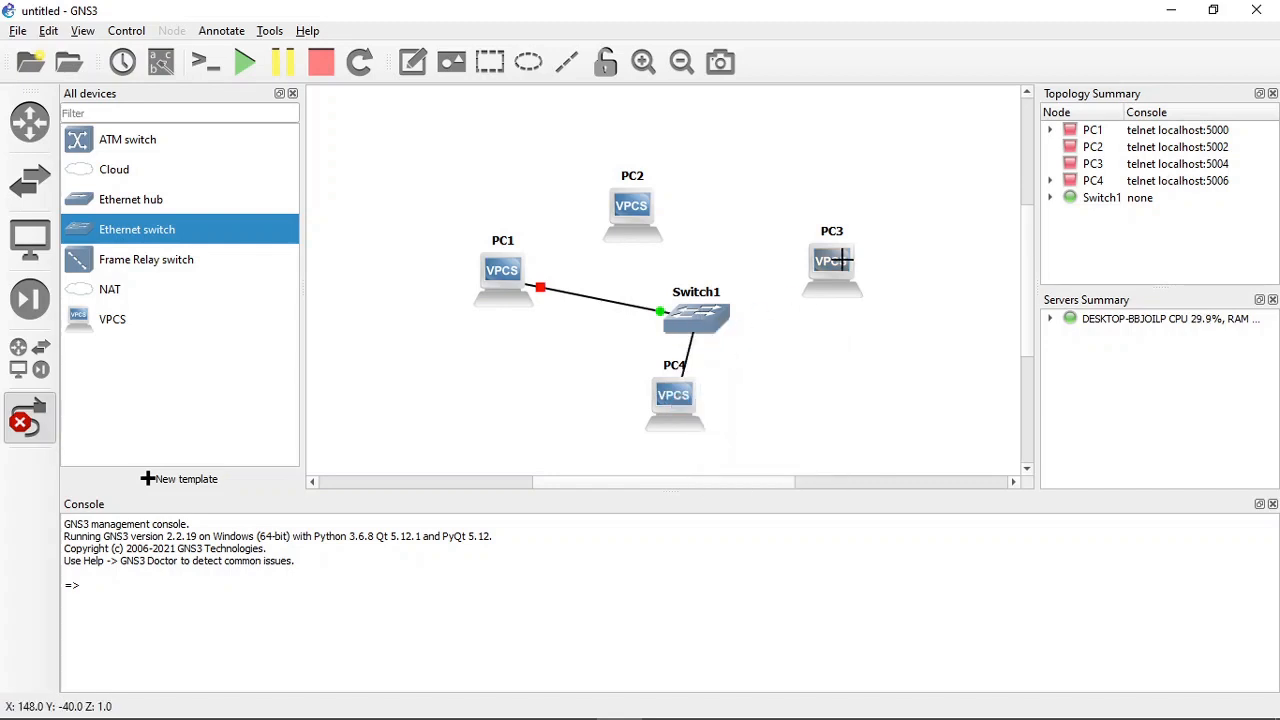
- Link PC3's Ethernet0 port to Ethernet2 on Switch1
click(843, 260)
click(860, 271)
click(708, 320)
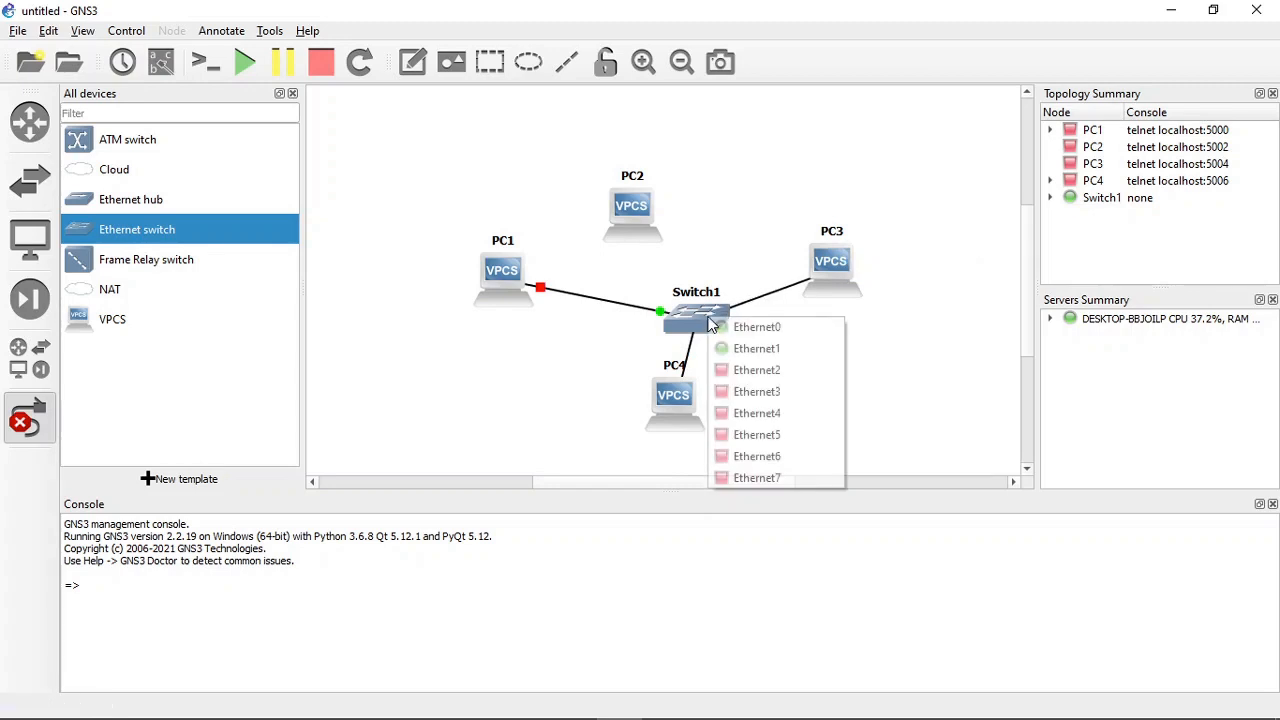
click(750, 370)
- Link PC2's Ethernet0 port to Ethernet3 on Switch1 and leave link mode
click(640, 224)
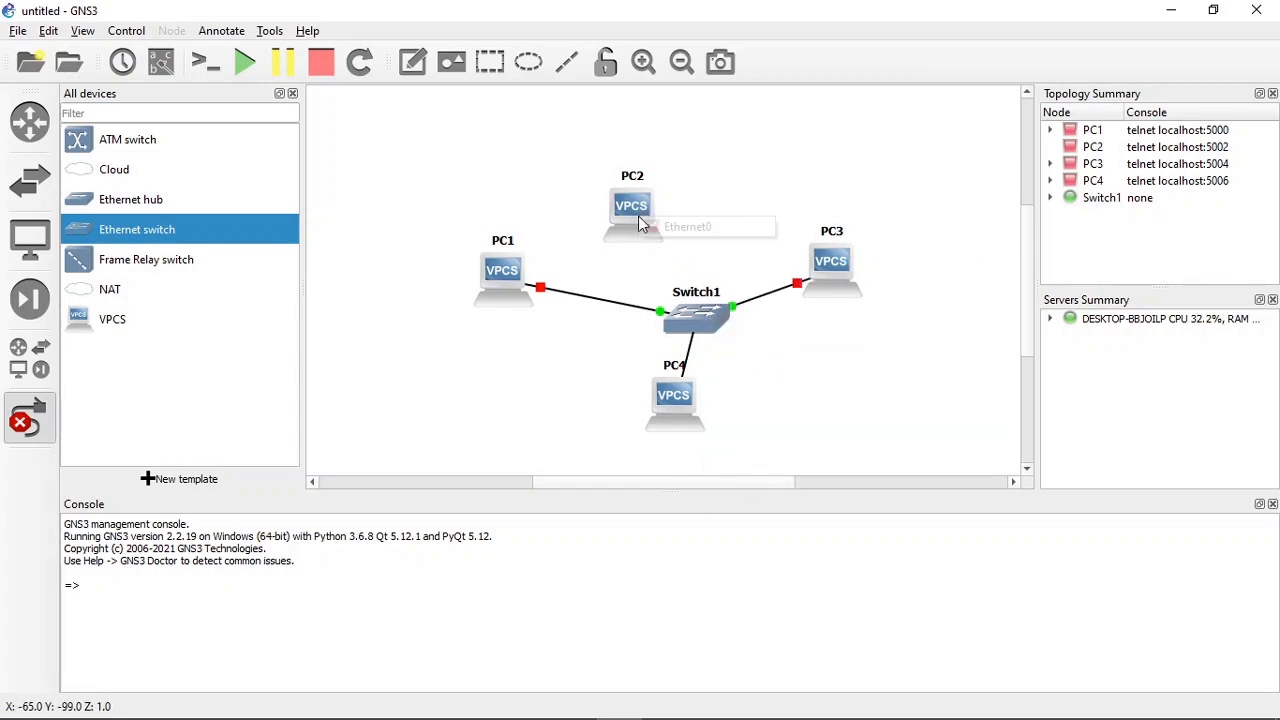
click(655, 227)
click(702, 318)
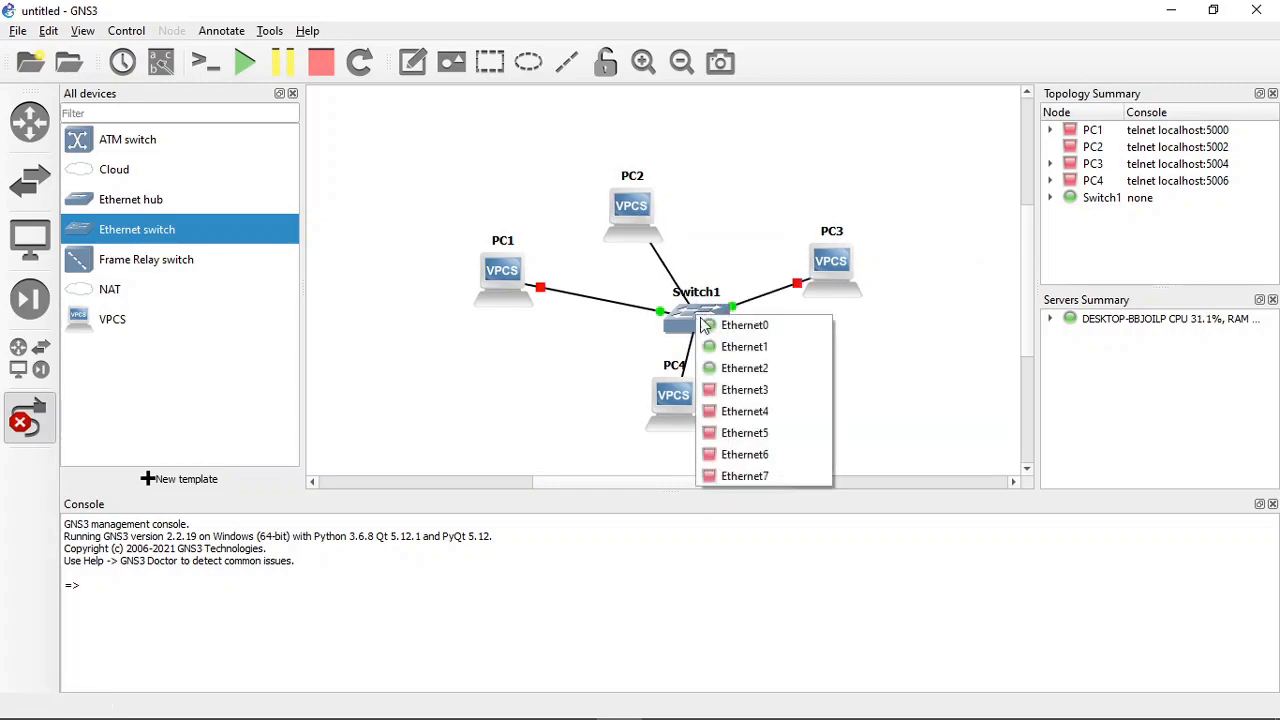
click(751, 390)
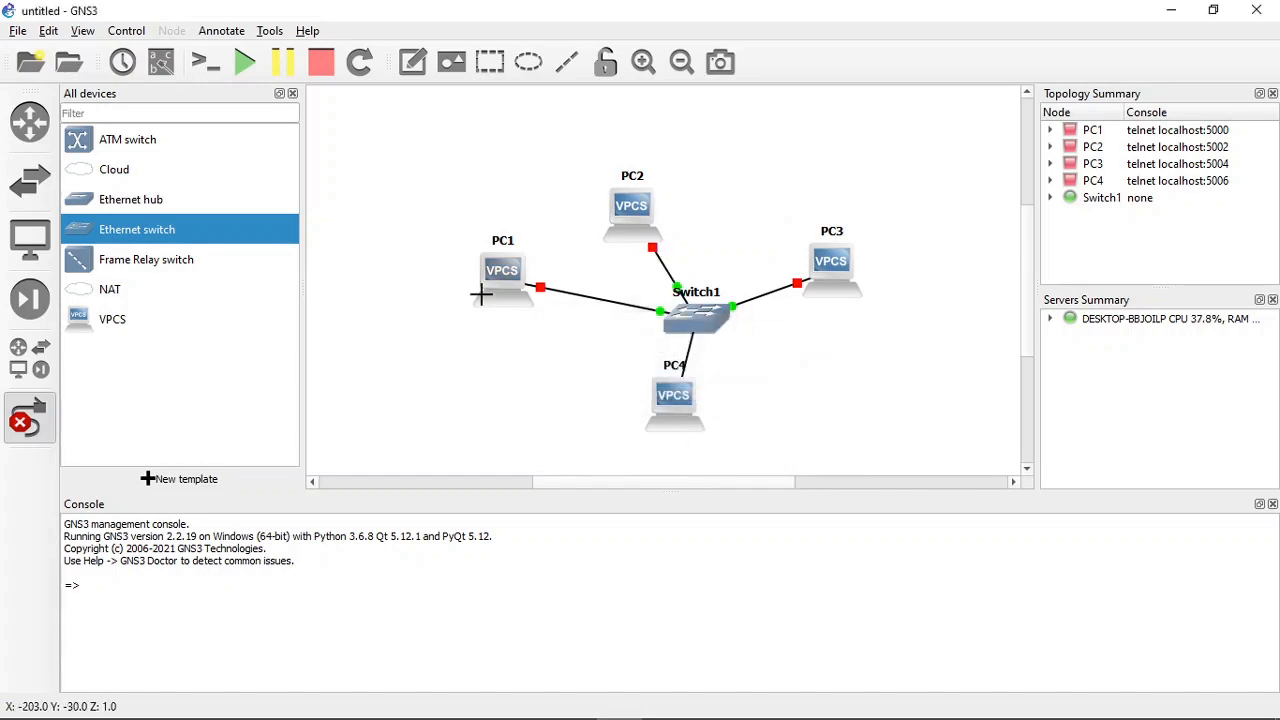
key(Escape)
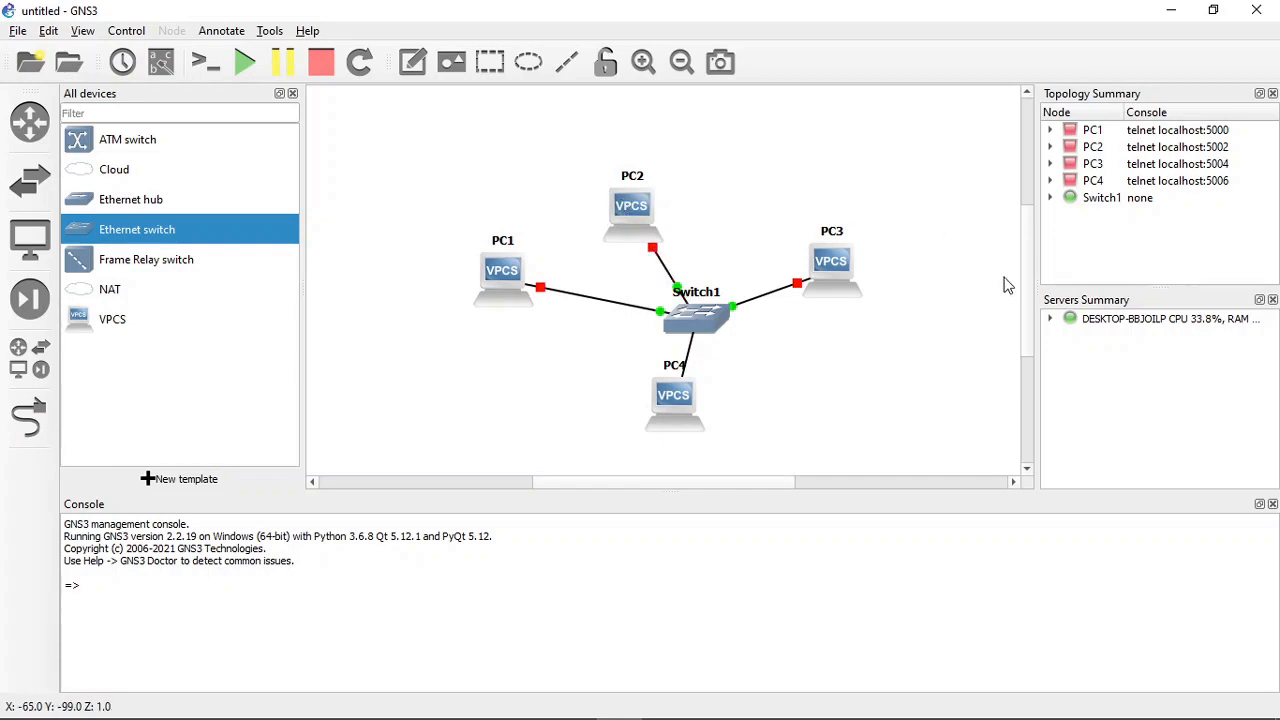
- Start the PC1 node in the topology
click(1122, 131)
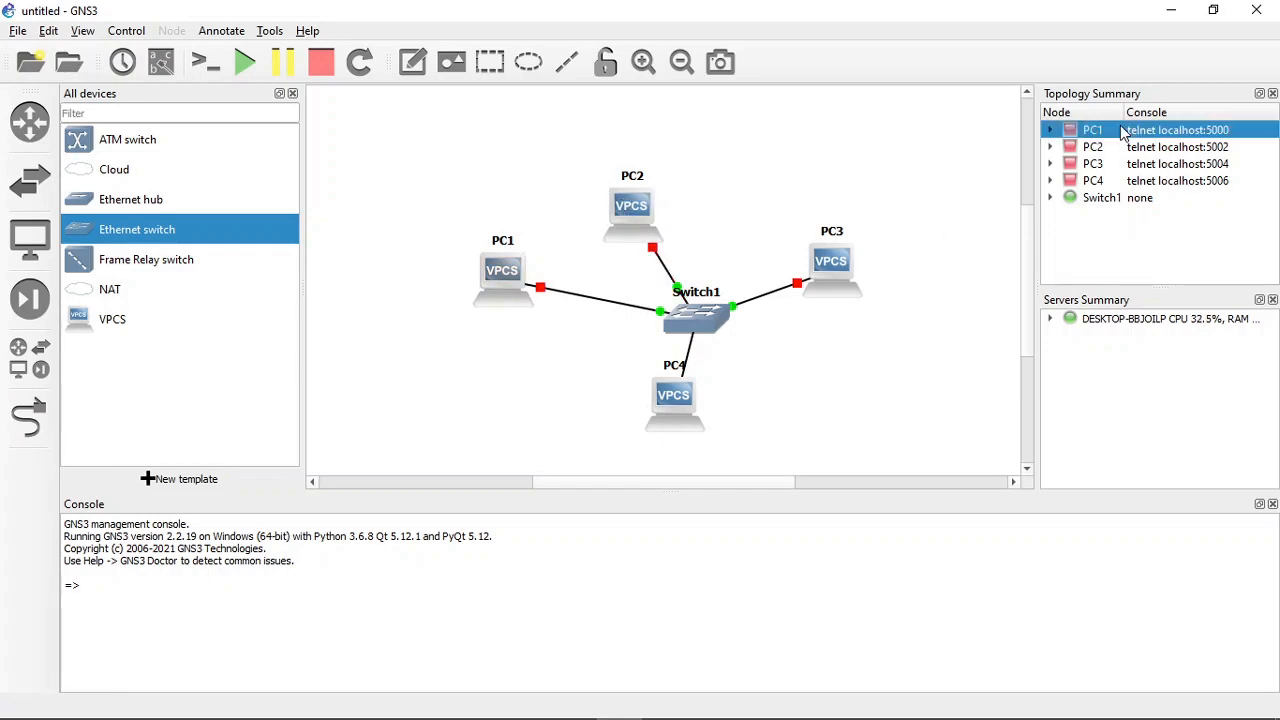
click(1100, 182)
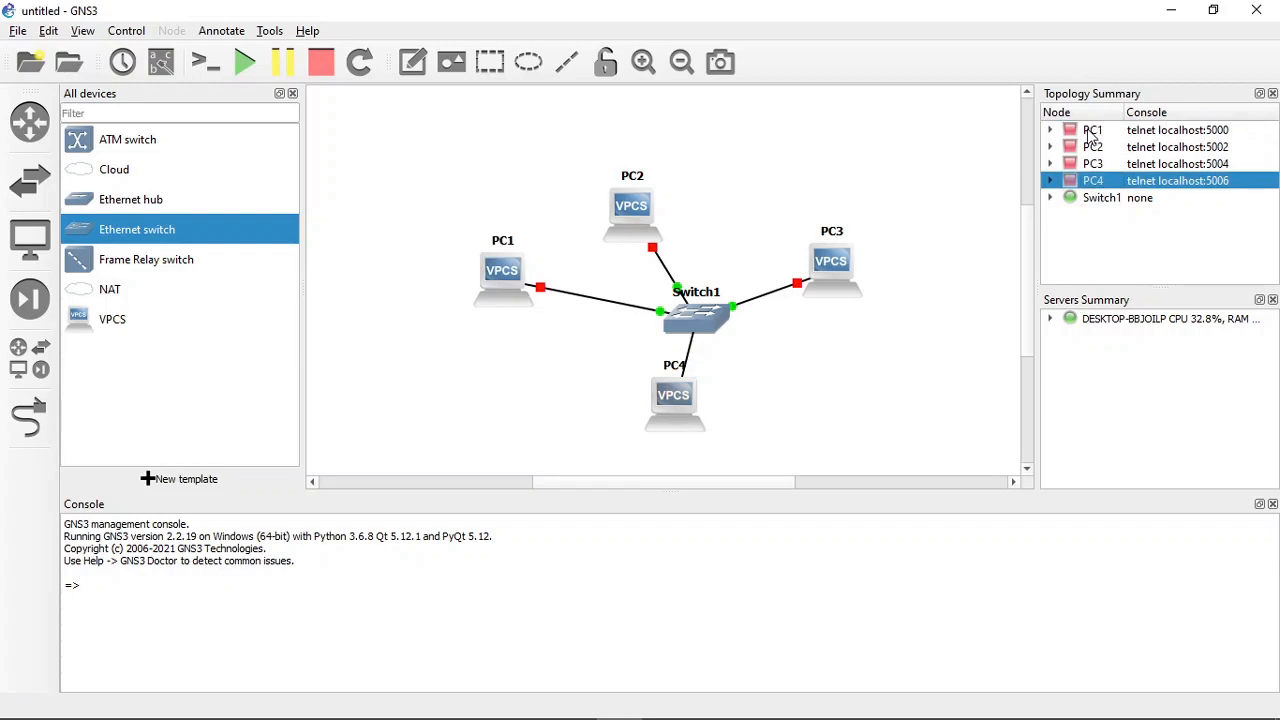
click(1091, 135)
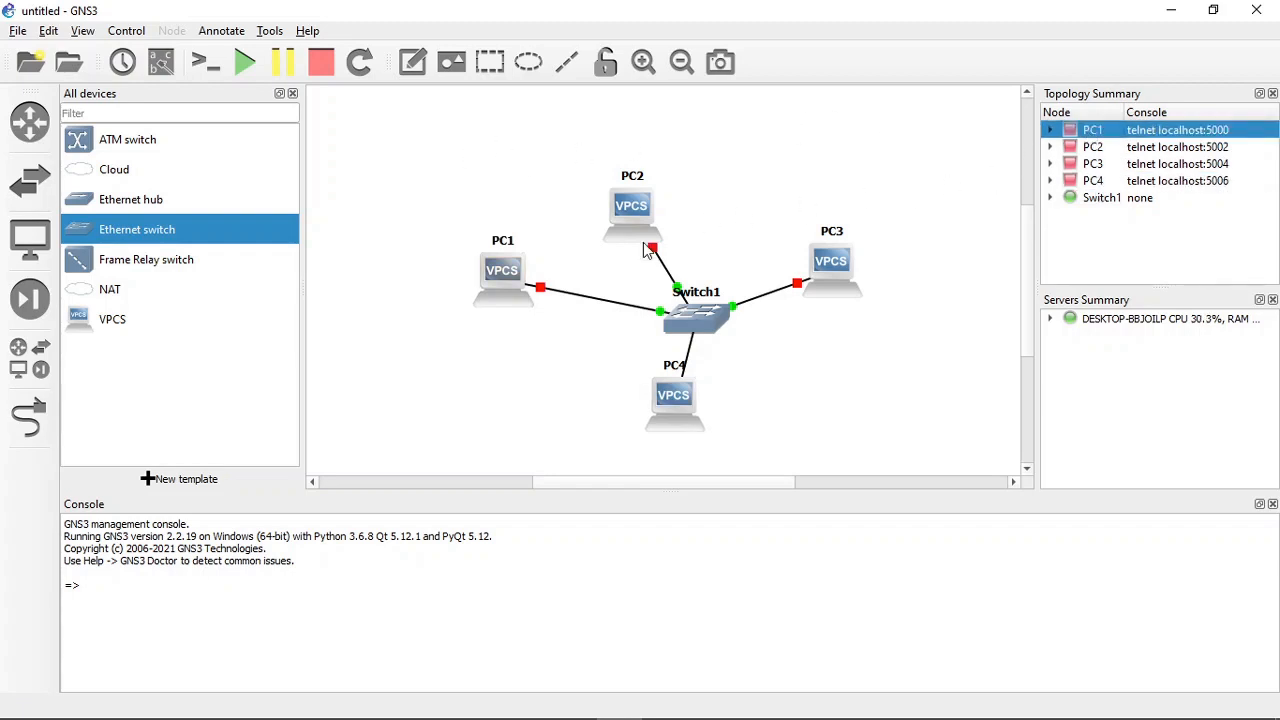
right_click(505, 284)
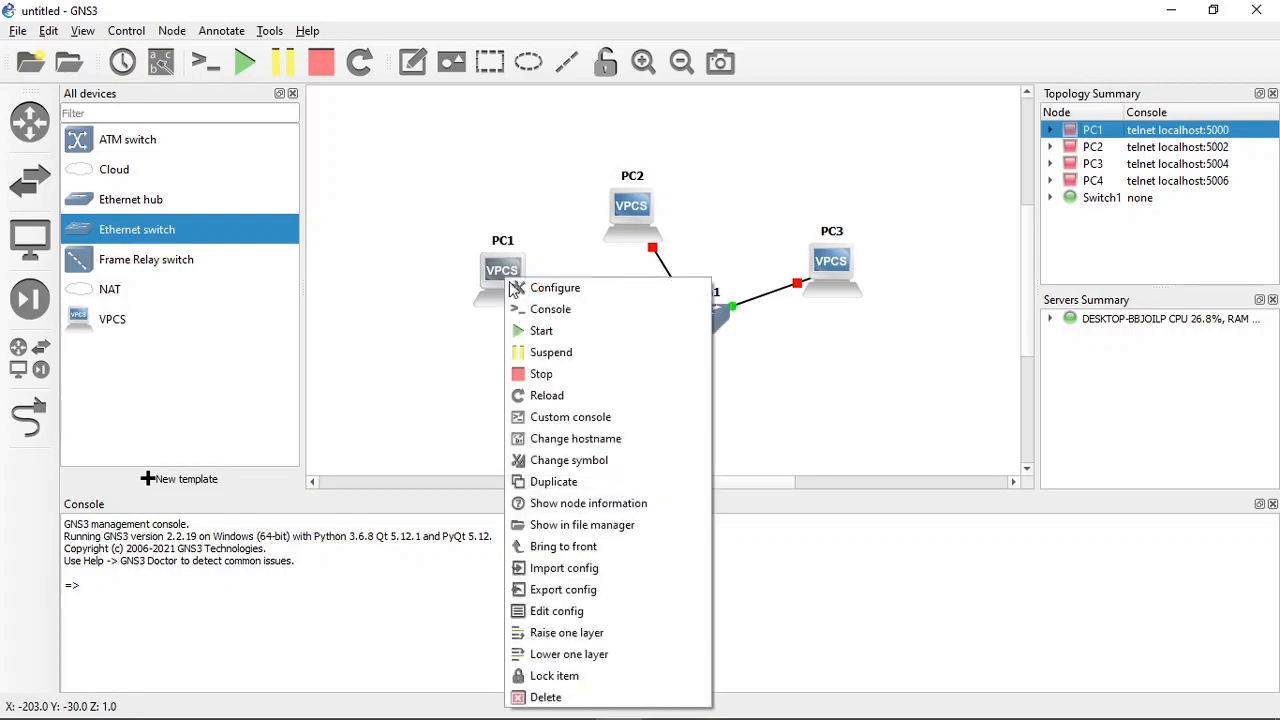
click(535, 331)
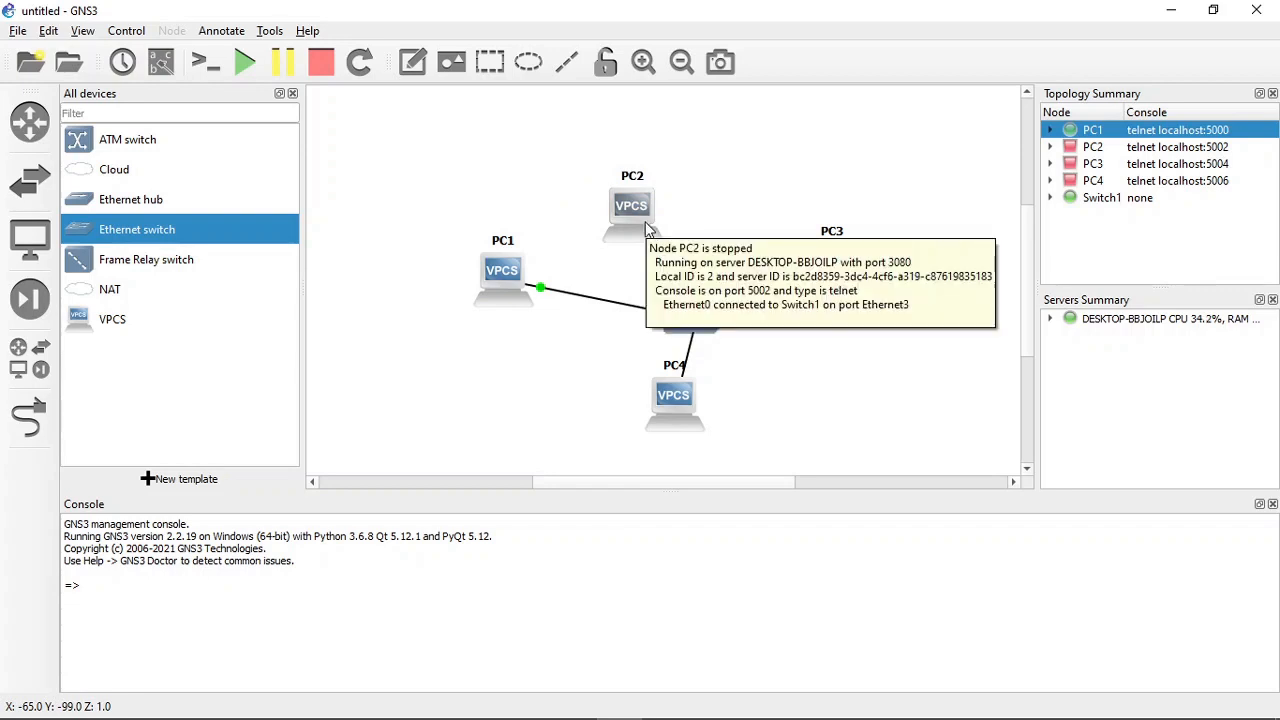
- Start the PC2 and PC3 nodes in the topology
right_click(641, 224)
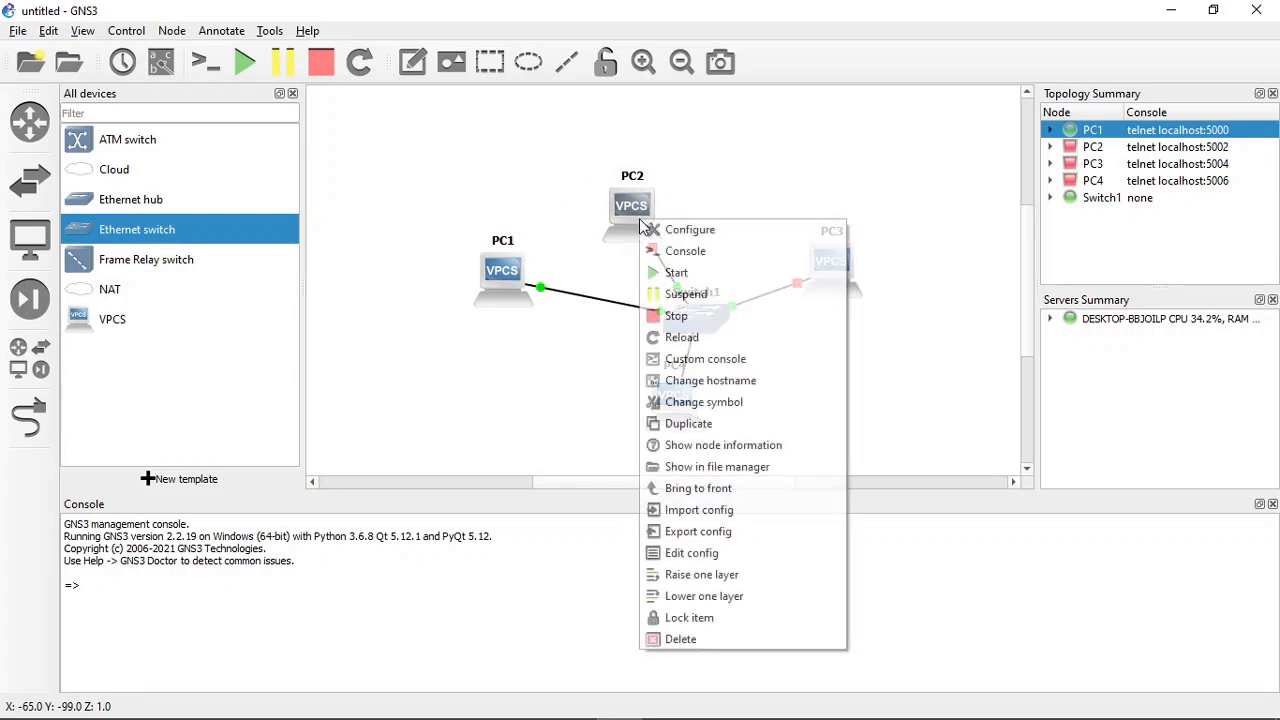
click(668, 273)
right_click(838, 272)
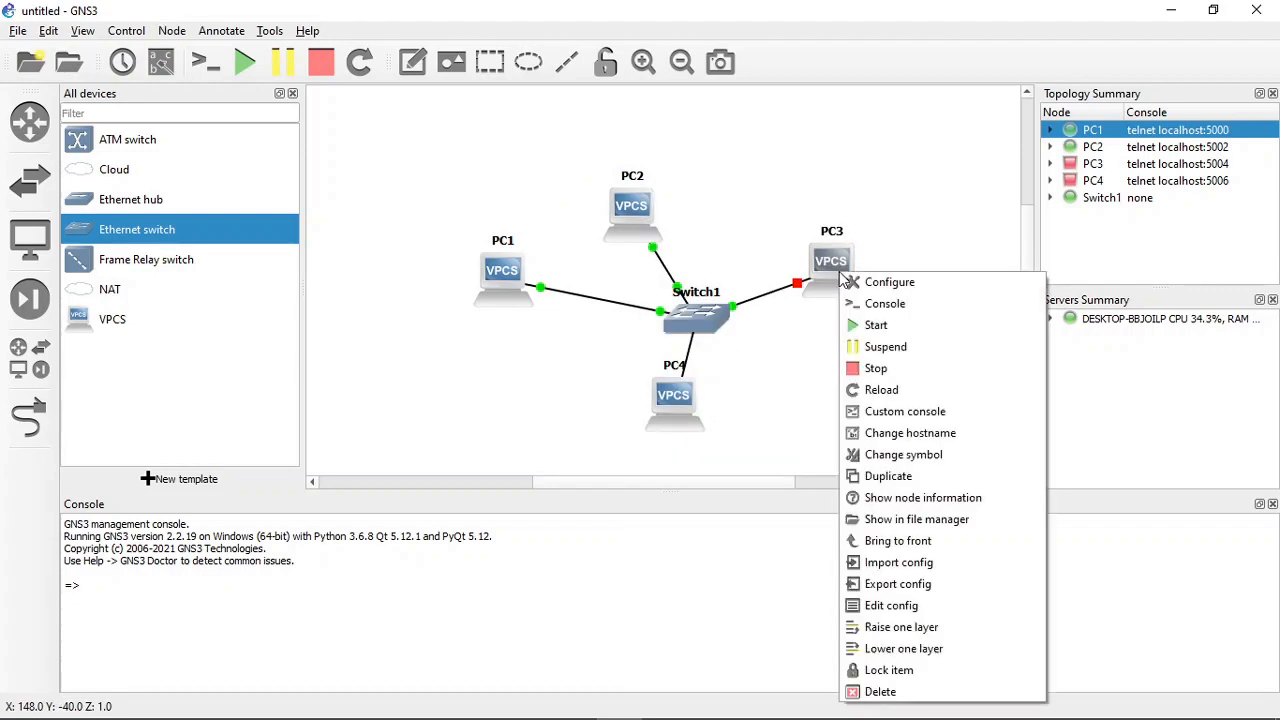
click(868, 328)
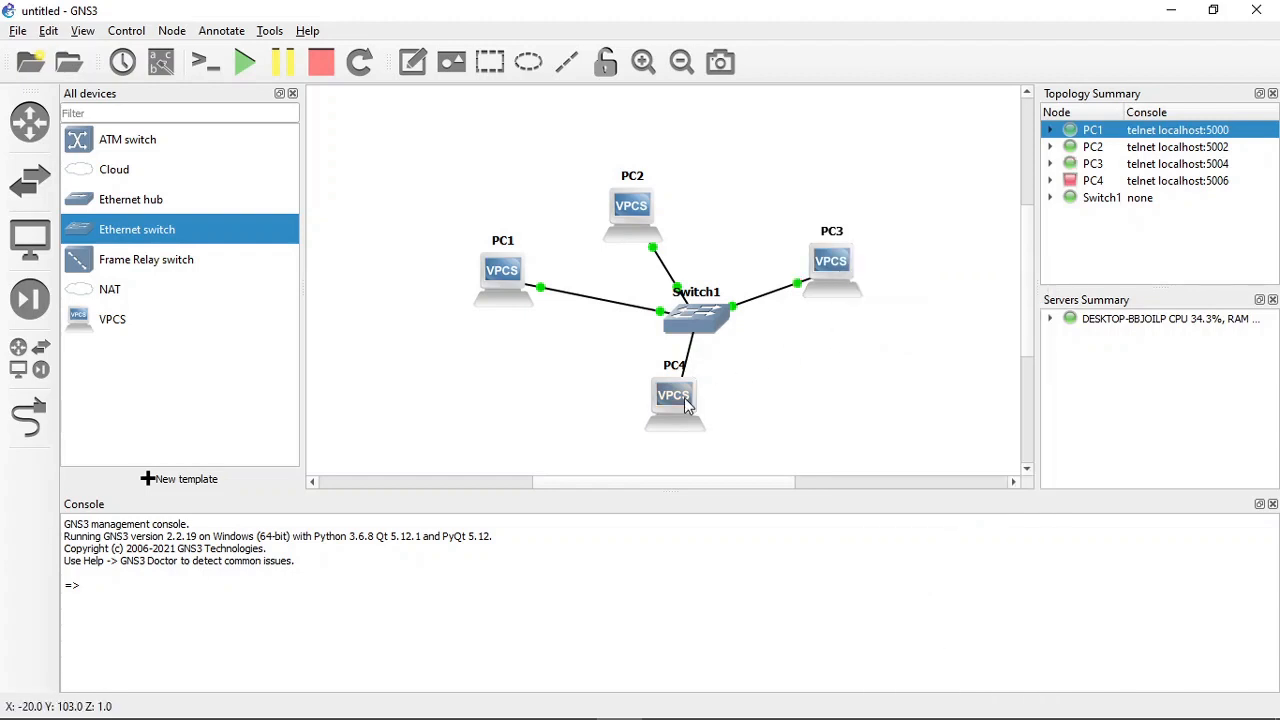
- Move PC4 to the lower left of Switch1 and start the node
drag(684, 397, 575, 425)
right_click(575, 425)
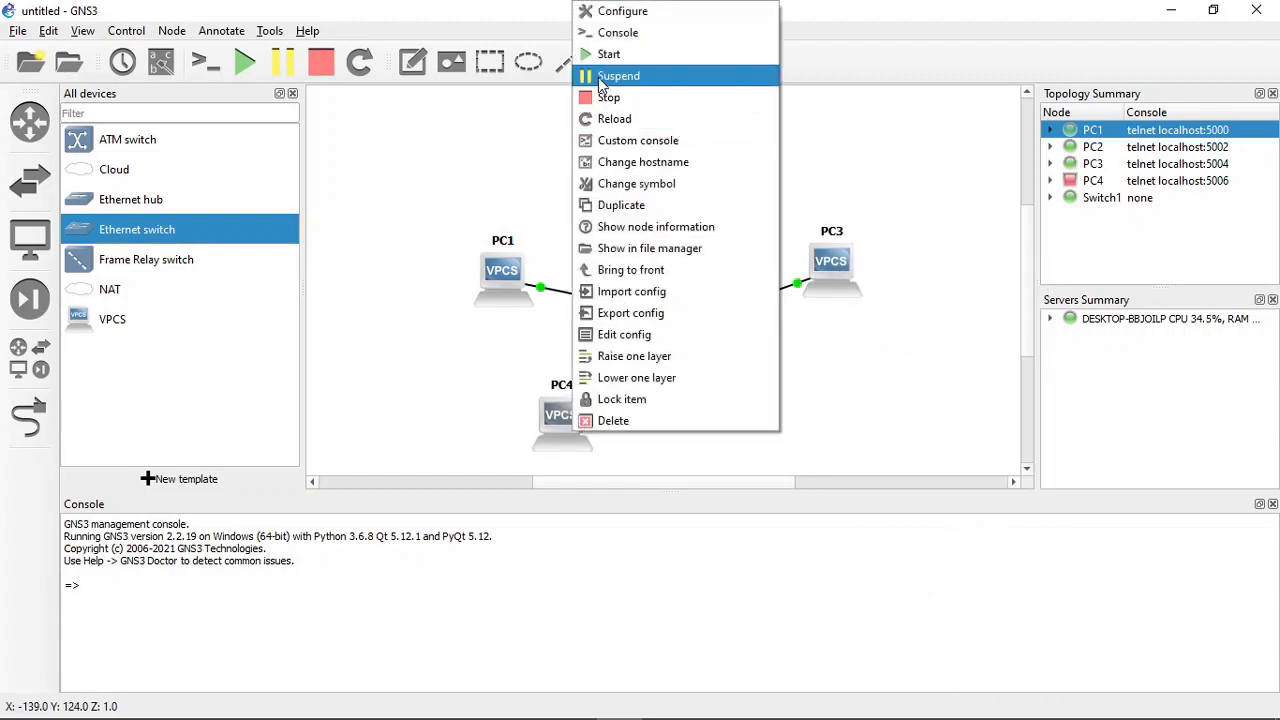
click(612, 49)
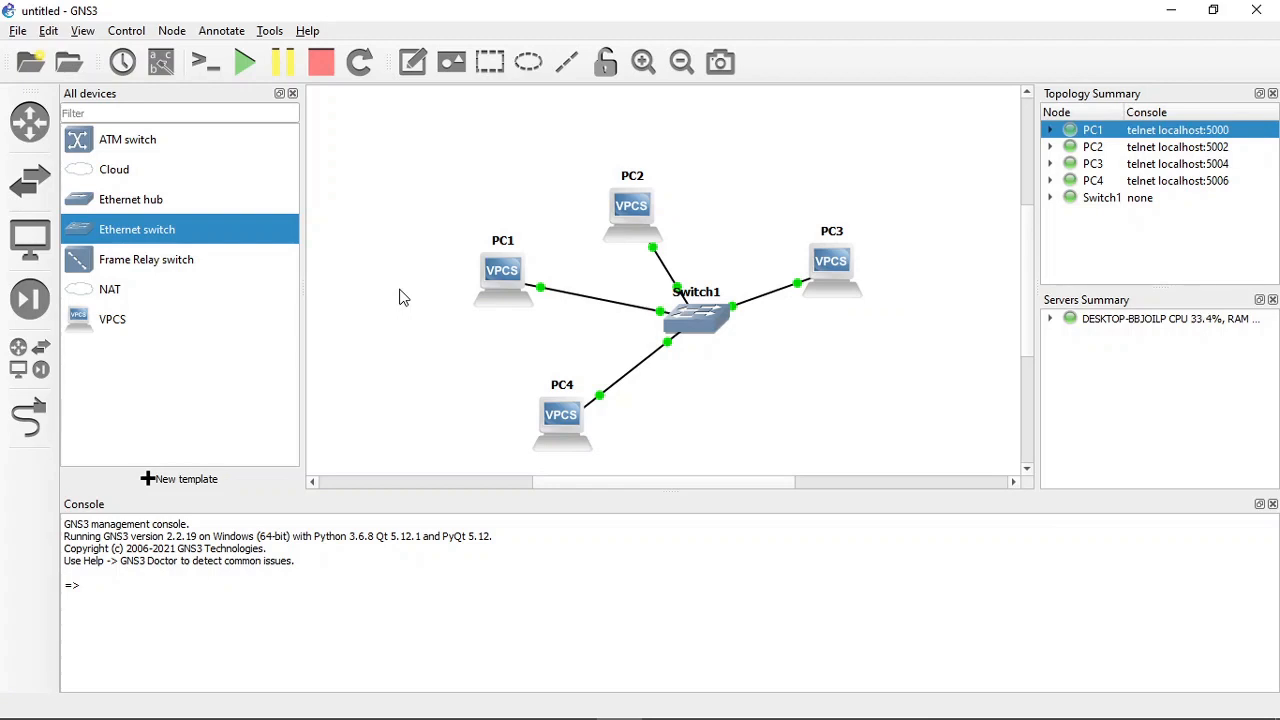
- Open PC1's console and list the available VPCS commands with the ? help command
right_click(505, 278)
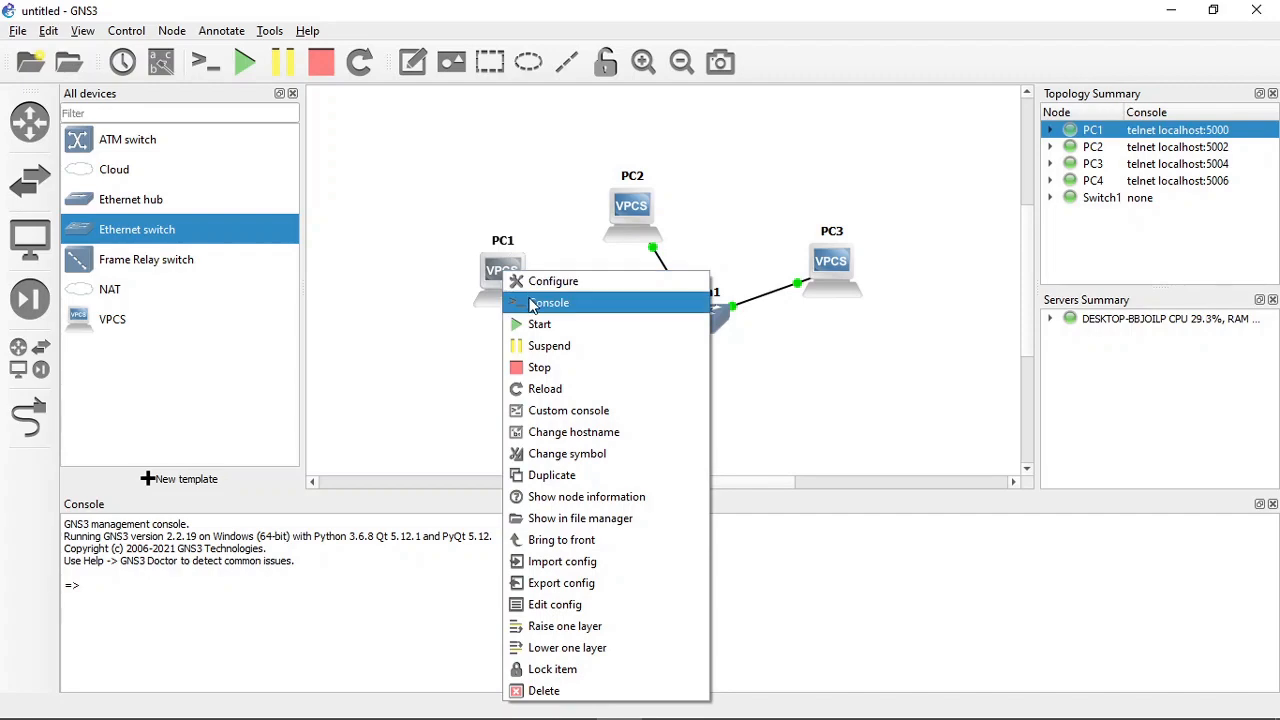
click(566, 310)
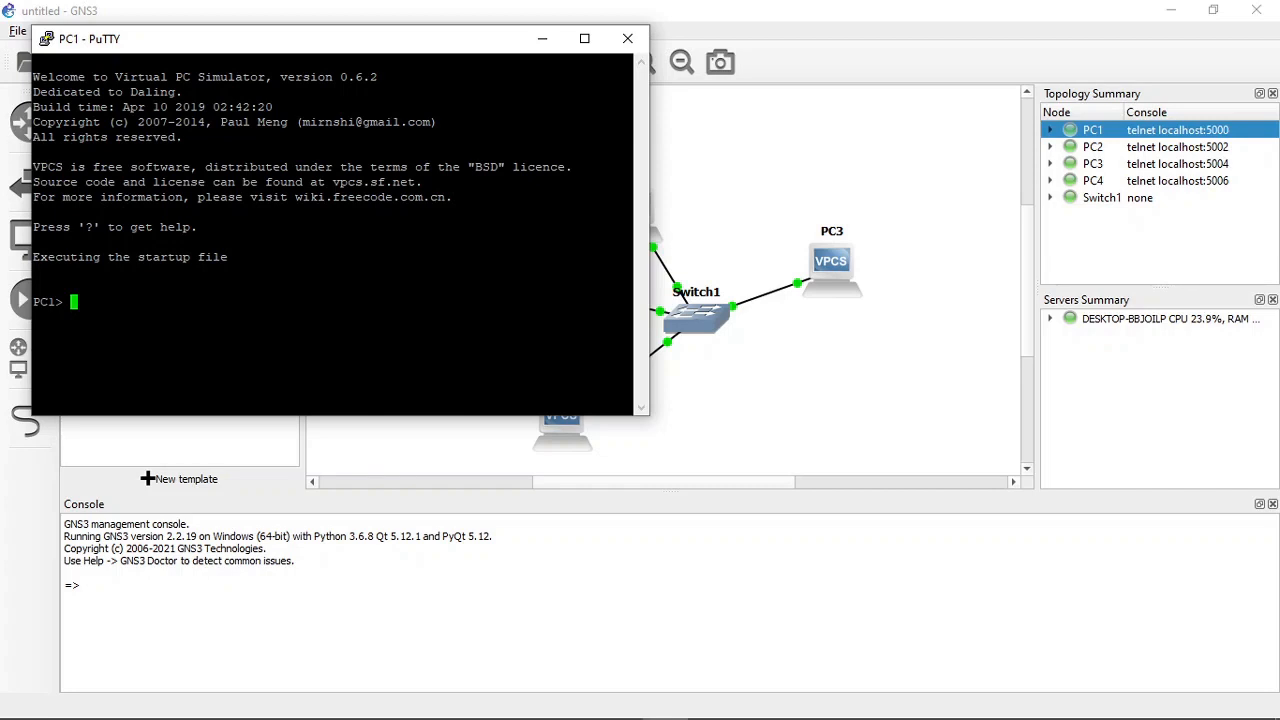
text(?)
key(Return)
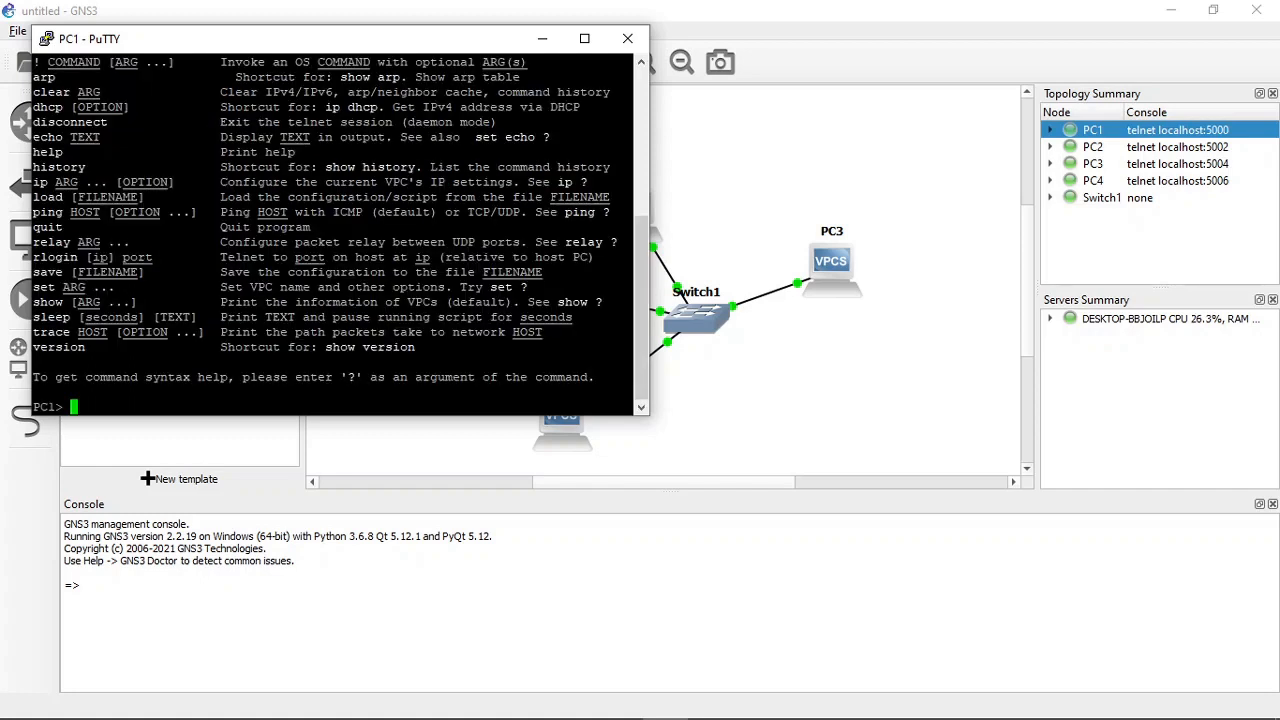
mouse_move(638, 318)
mouse_down()
mouse_move(636, 255)
mouse_move(642, 302)
mouse_up()
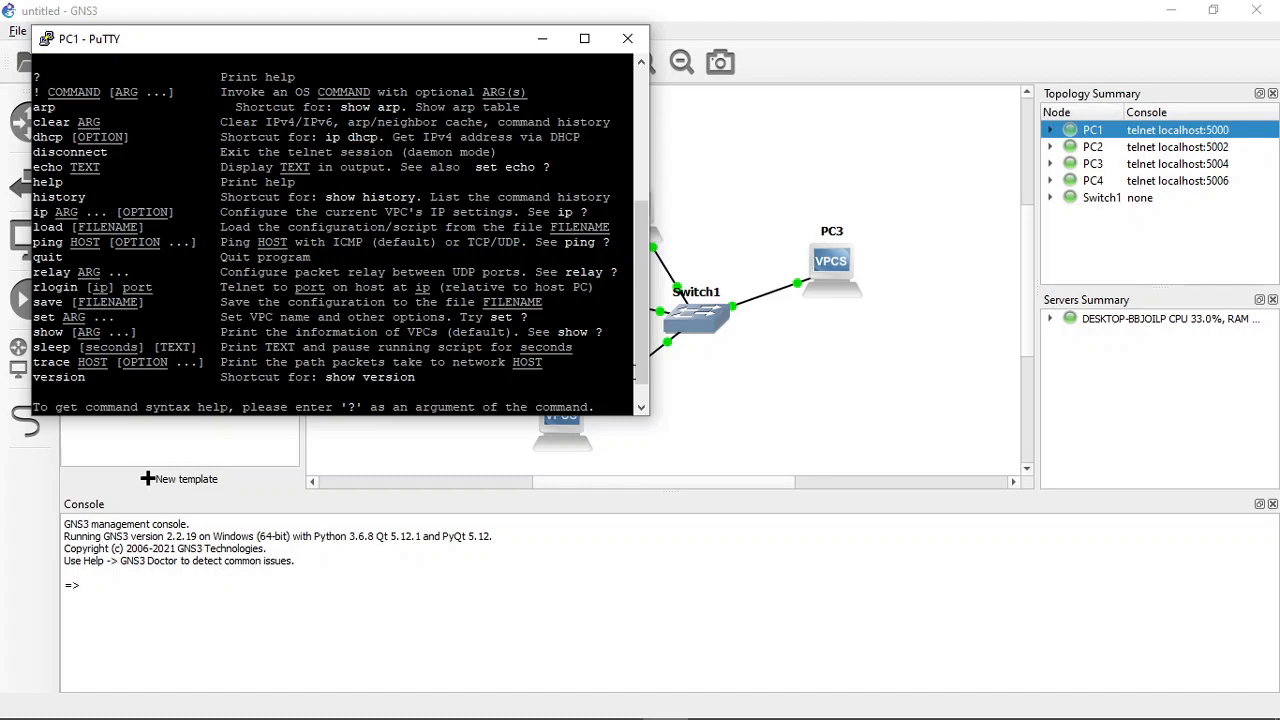
scroll(644, 356, down, 1)
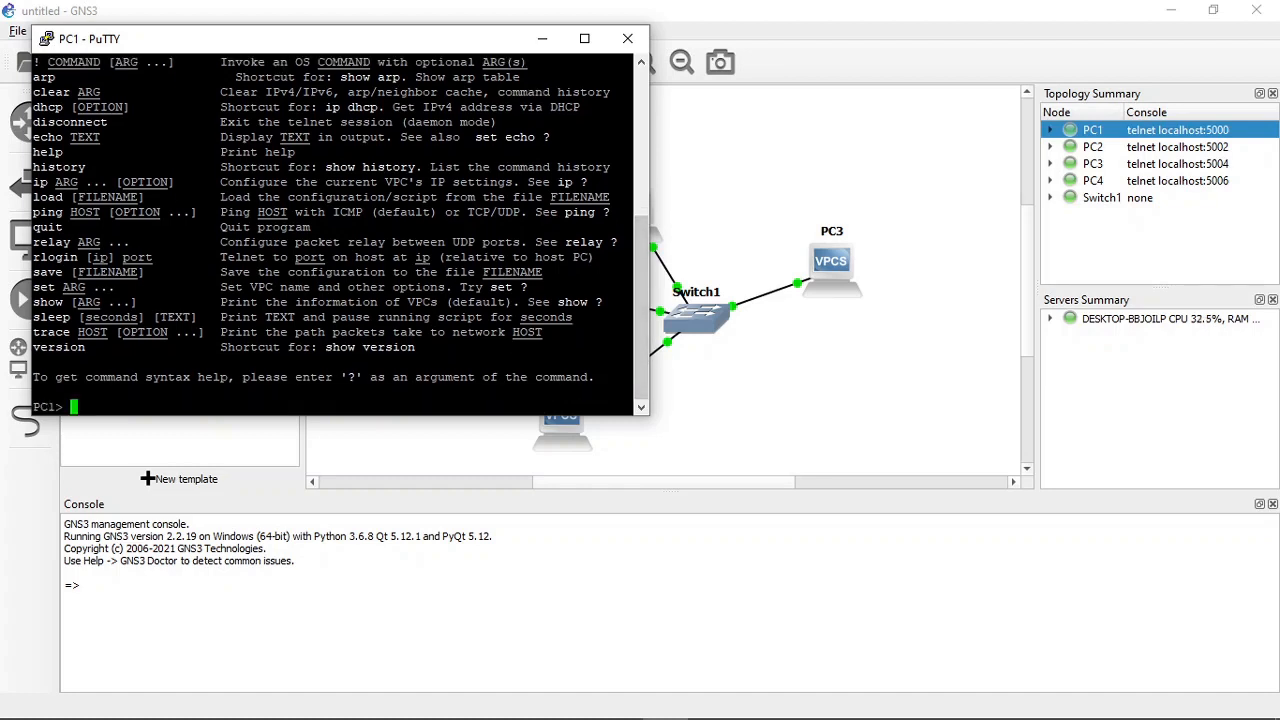
- Show the ip command's syntax help in PC1's console and assign PC1 the address 192.168.0.1/24
text(ip)
key(Return)
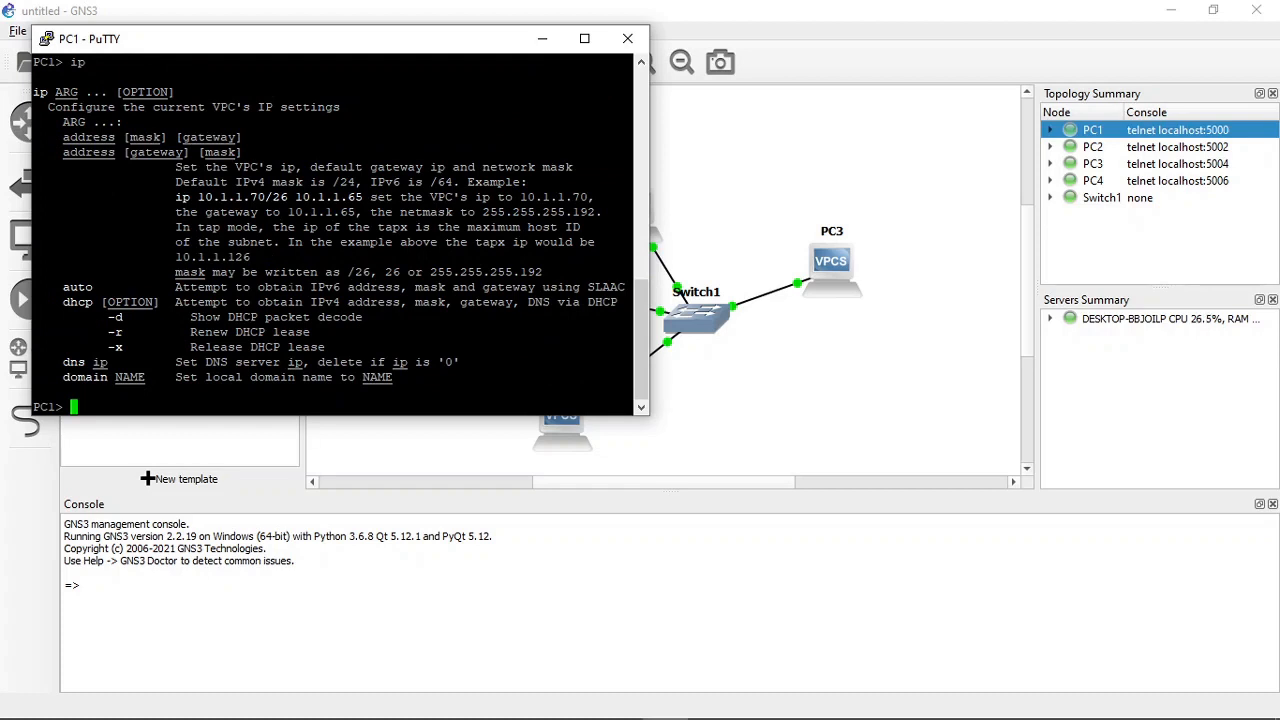
text(ip 192.168.0.1/)
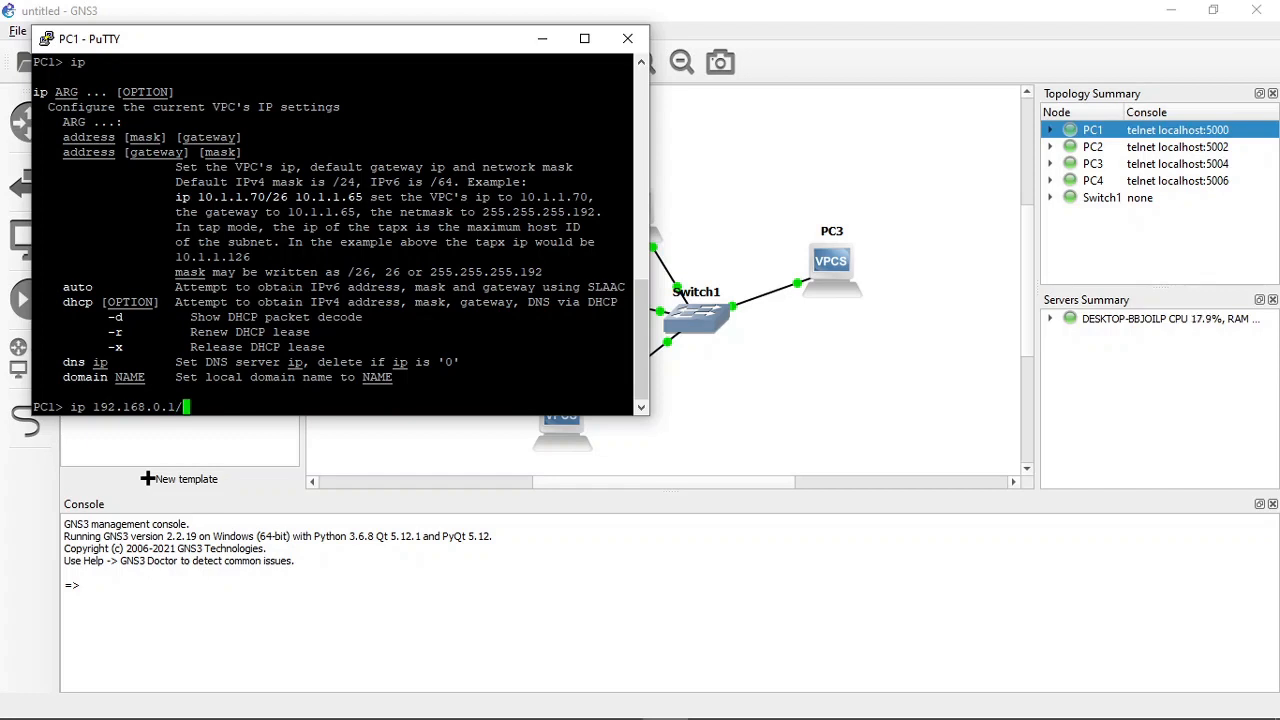
text(24)
key(Return)
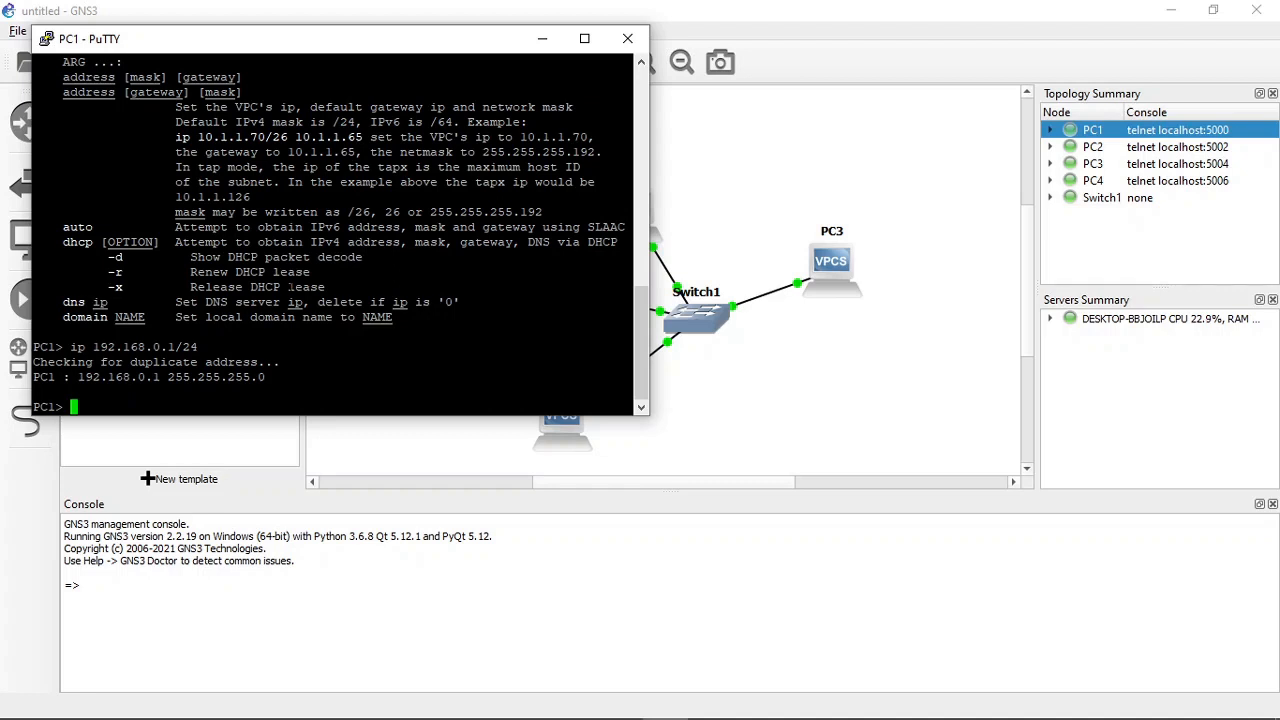
- Open PC2's console and assign PC2 the address 192.168.0.2/24
click(770, 430)
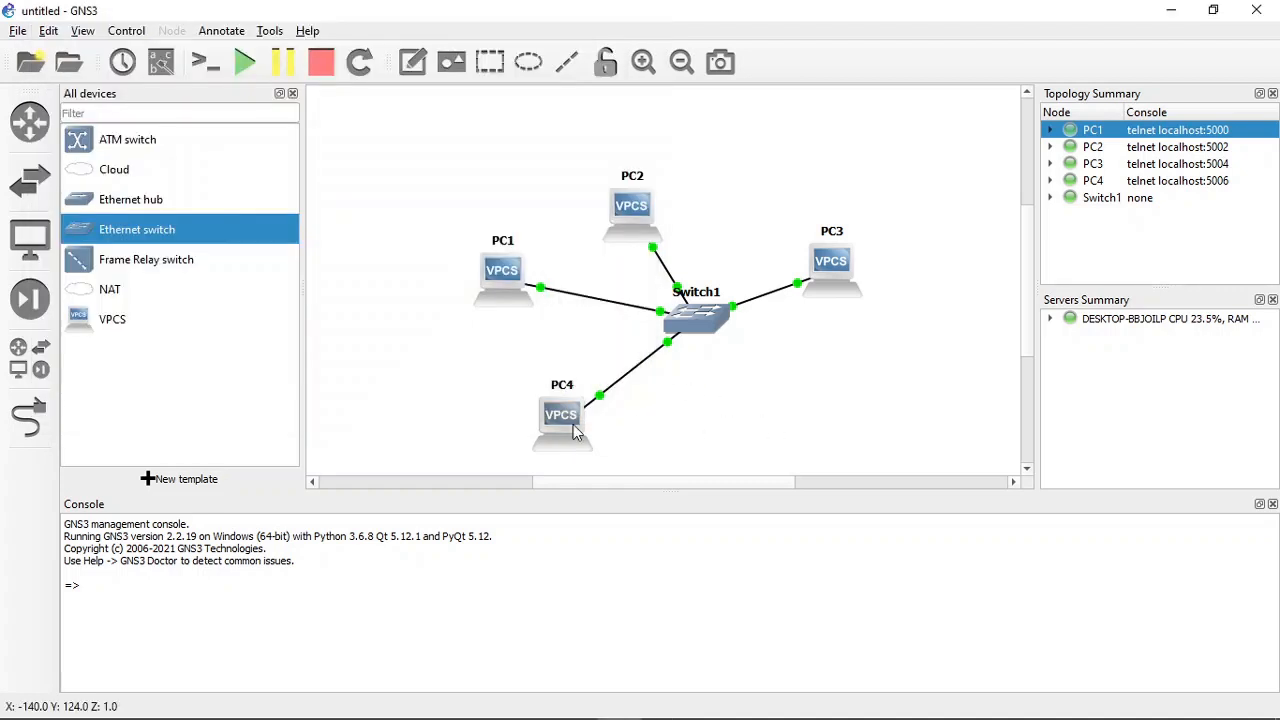
right_click(575, 432)
click(866, 371)
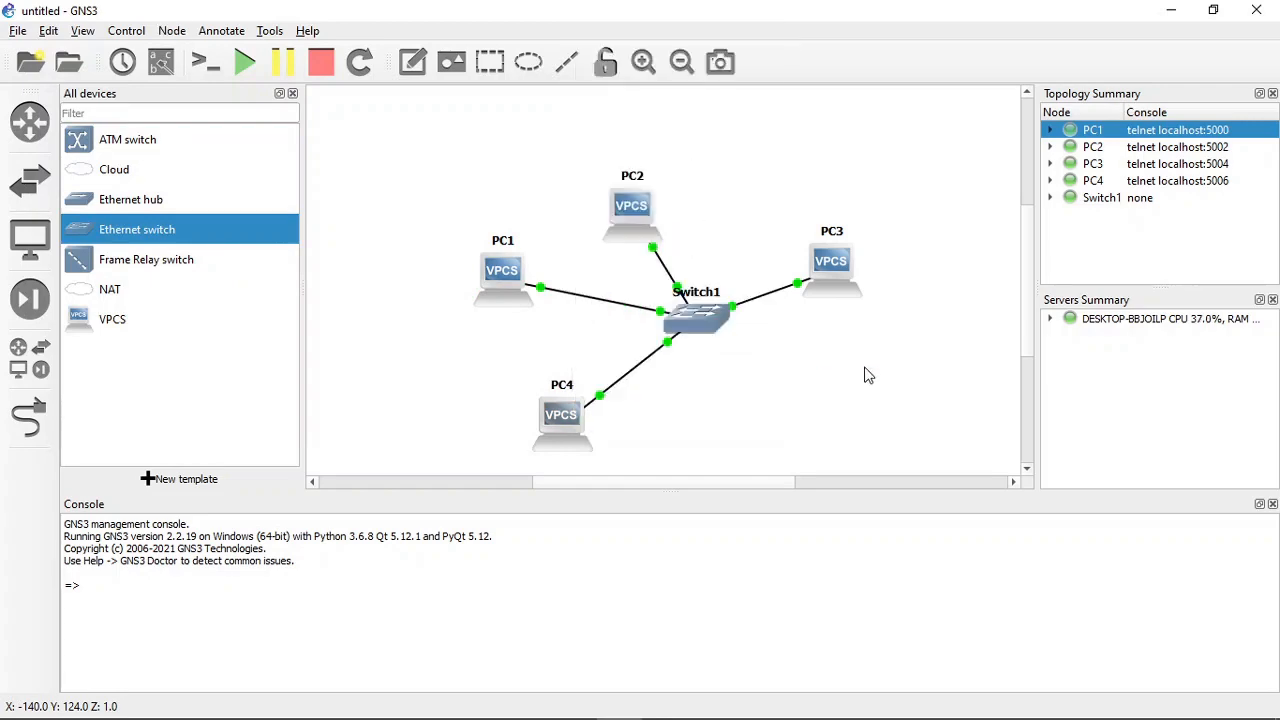
right_click(643, 207)
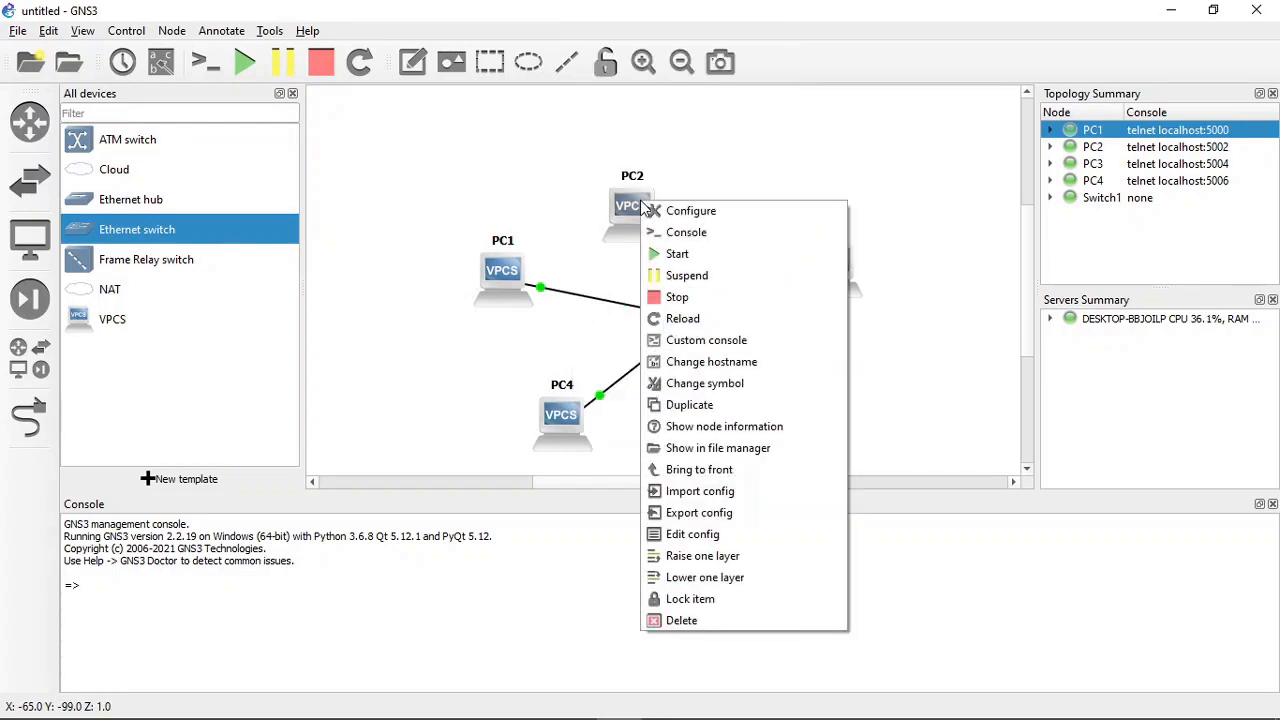
click(689, 232)
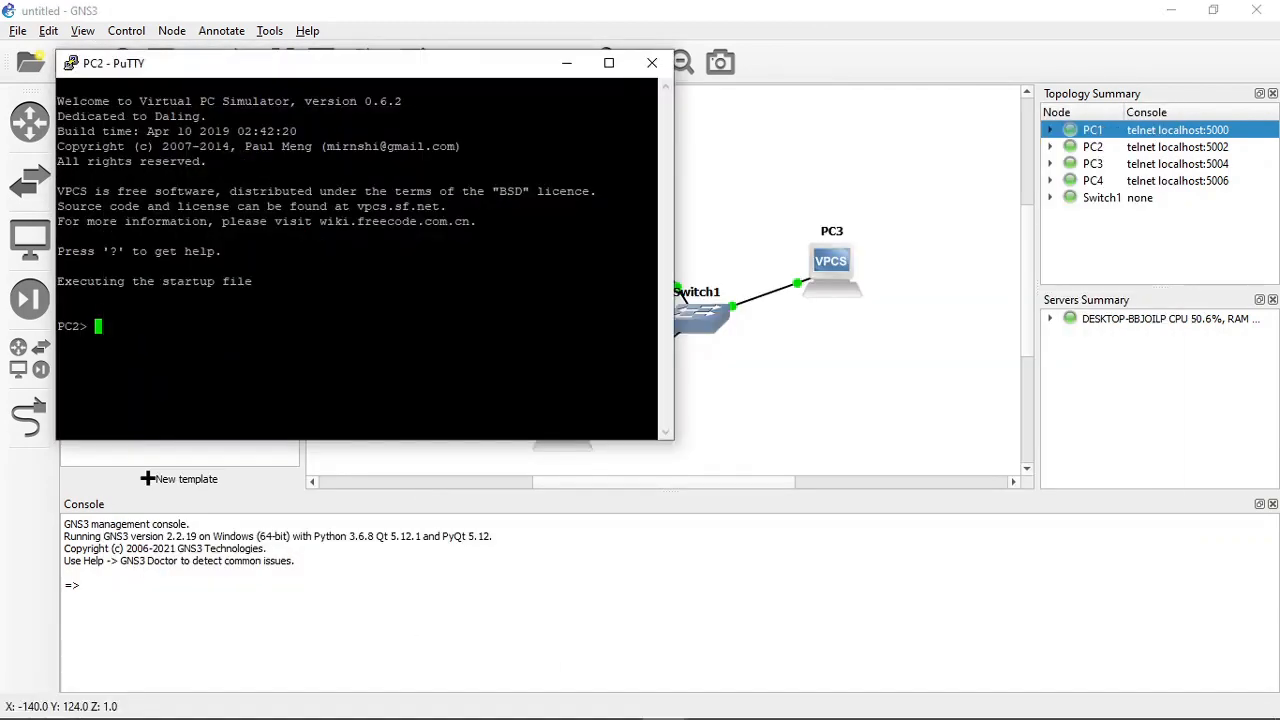
text(ip)
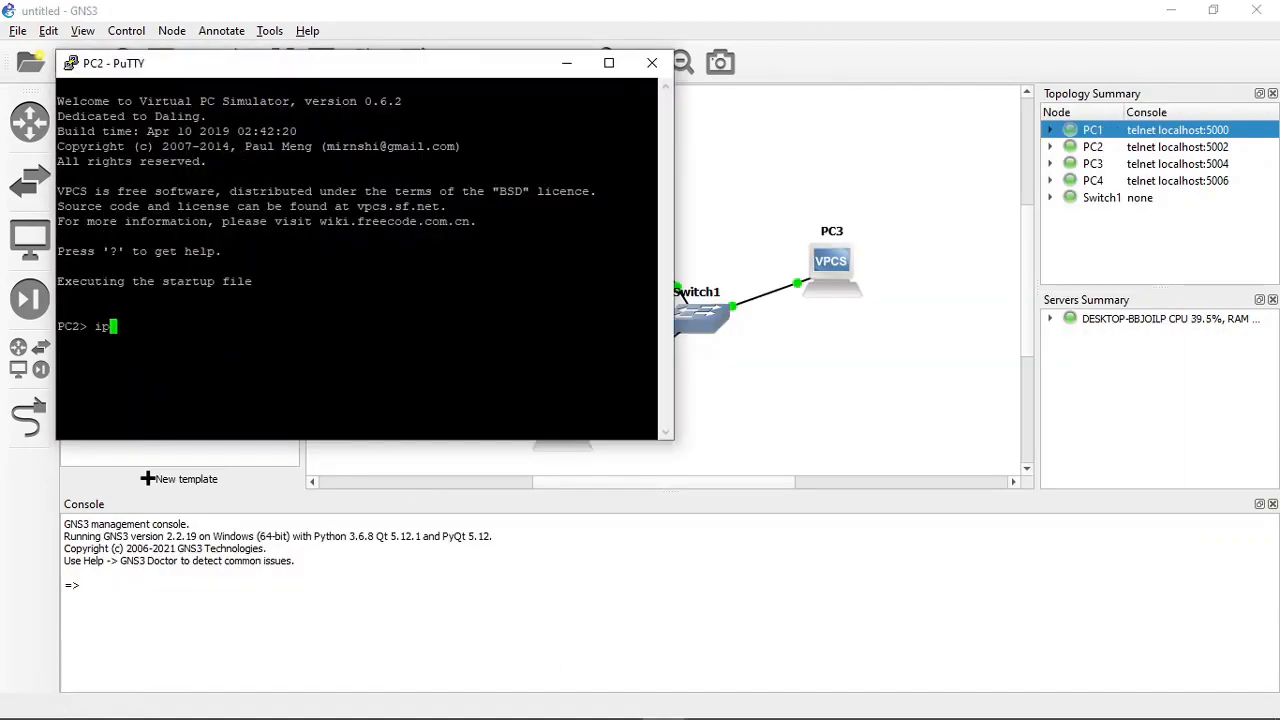
text( 192.168.0.2/24)
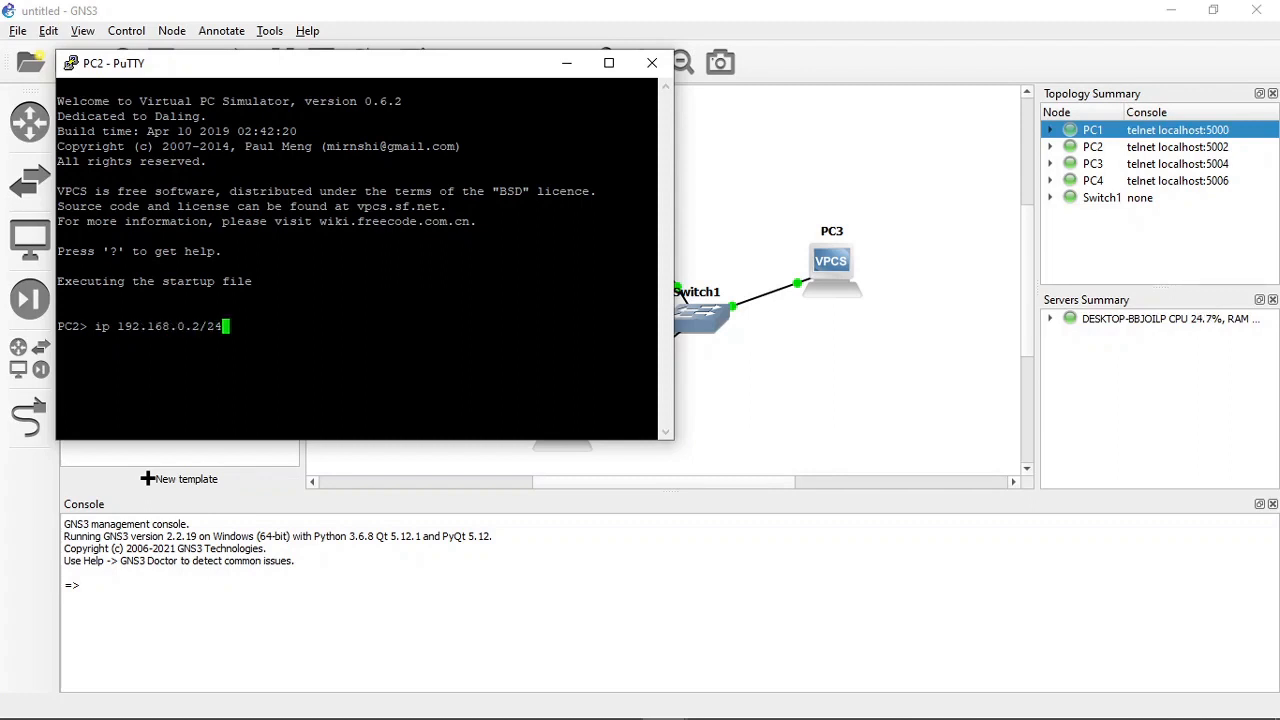
key(Return)
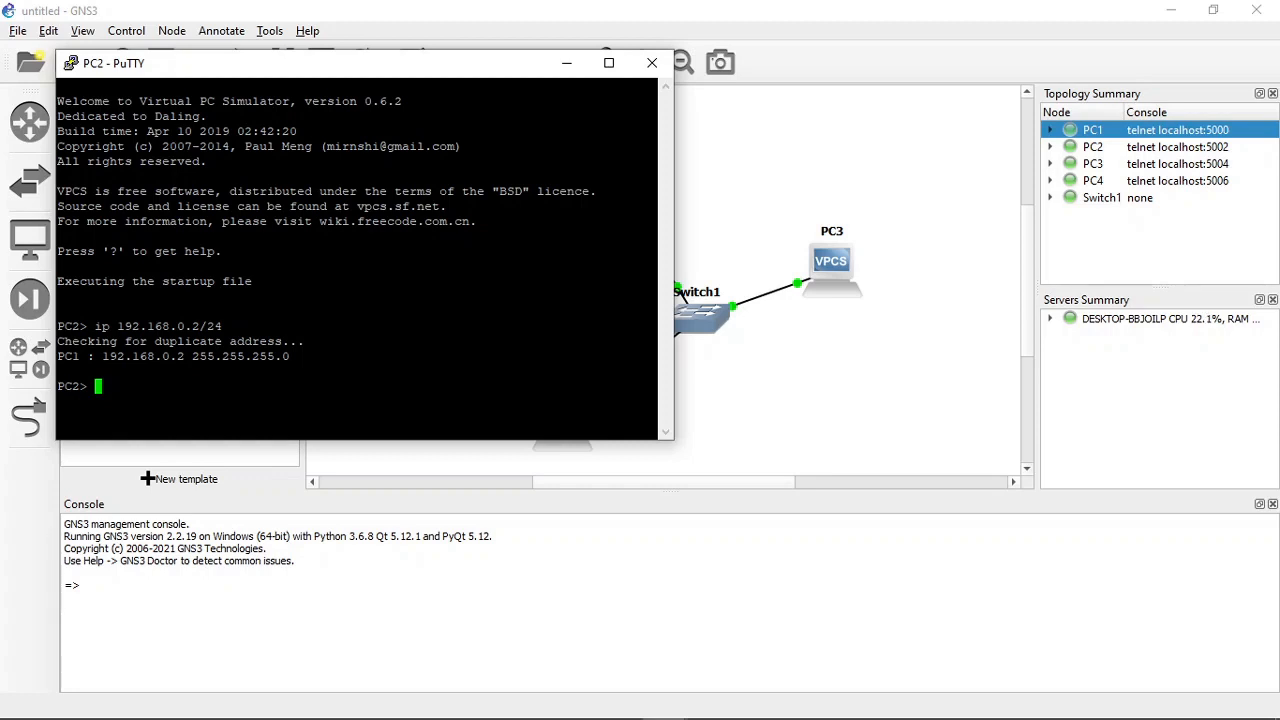
- Display PC2's IP settings with show ip and ping PC1 at 192.168.0.1
text(show ip)
key(Return)
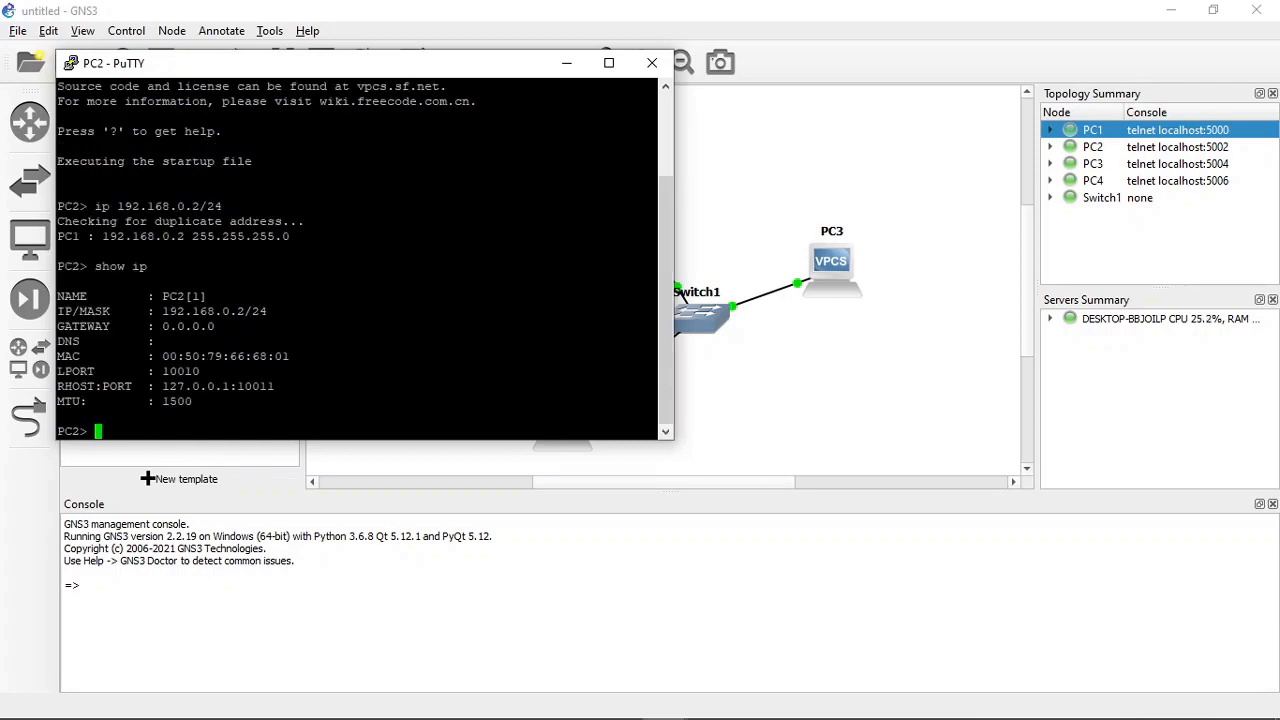
text(ping 192.168.0.1)
key(Return)
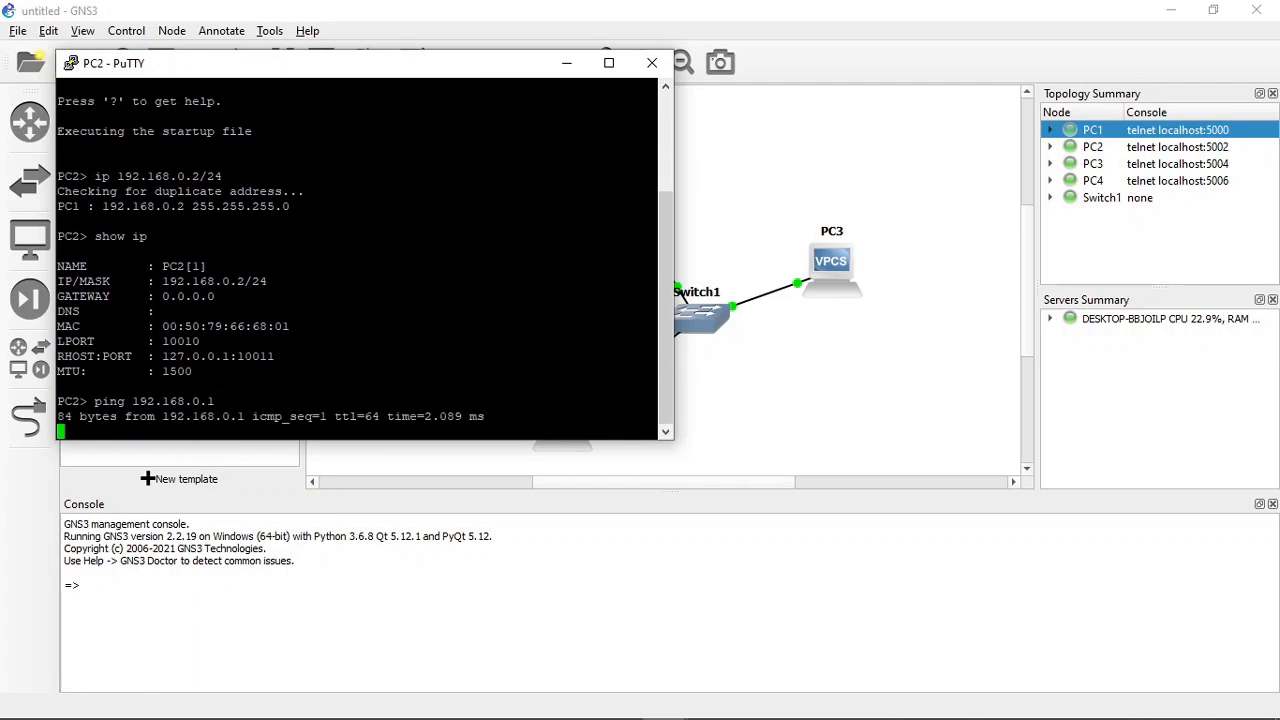